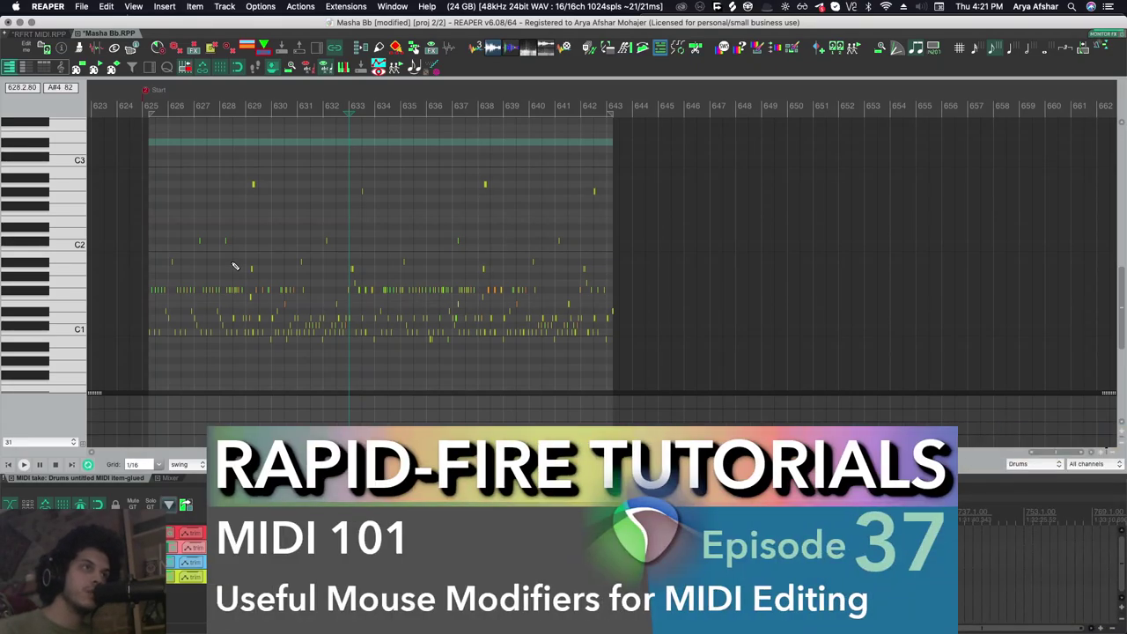
Open the mouse modifier preferences and set the context to MIDI note, keeping the drum notes in view
key("super+comma")
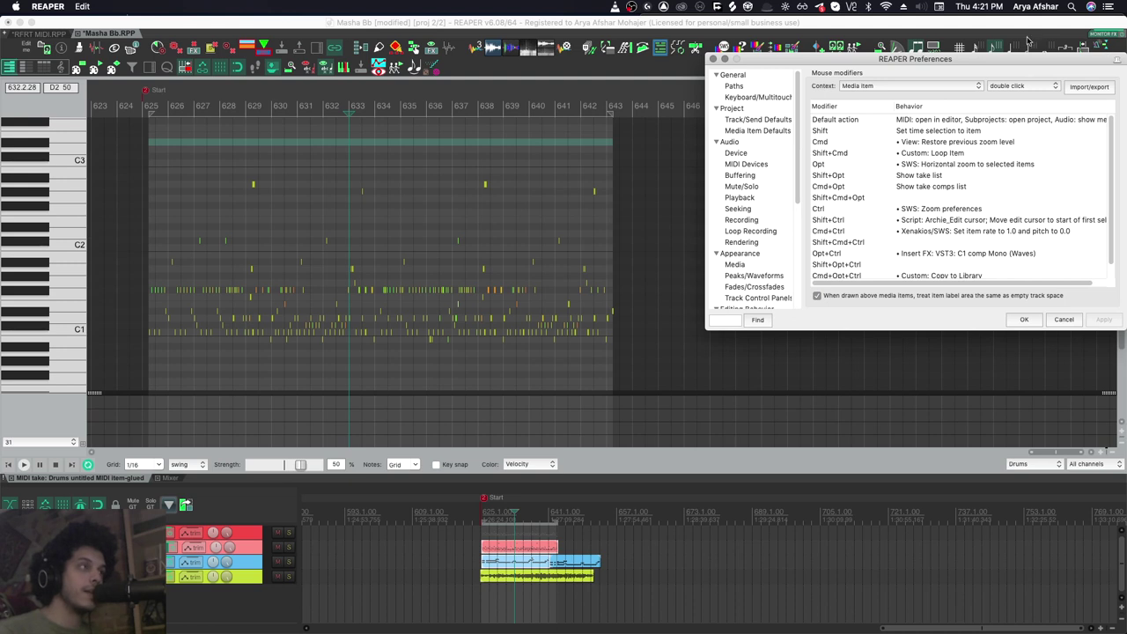
left_click(931, 85)
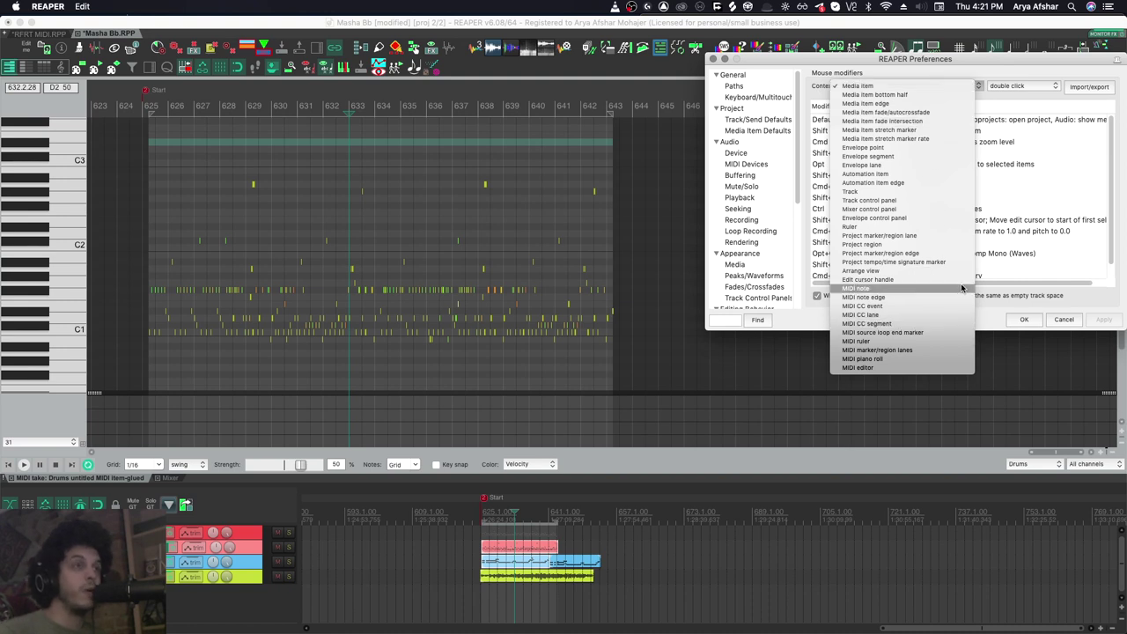
left_click(932, 288)
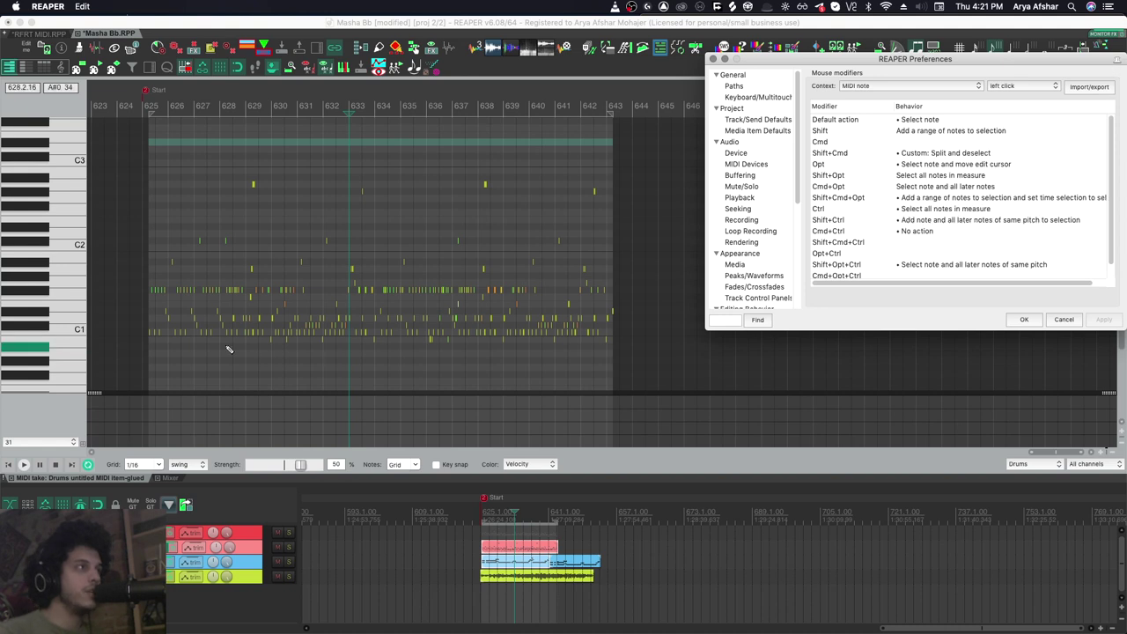
scroll(278, 348, "up", 4)
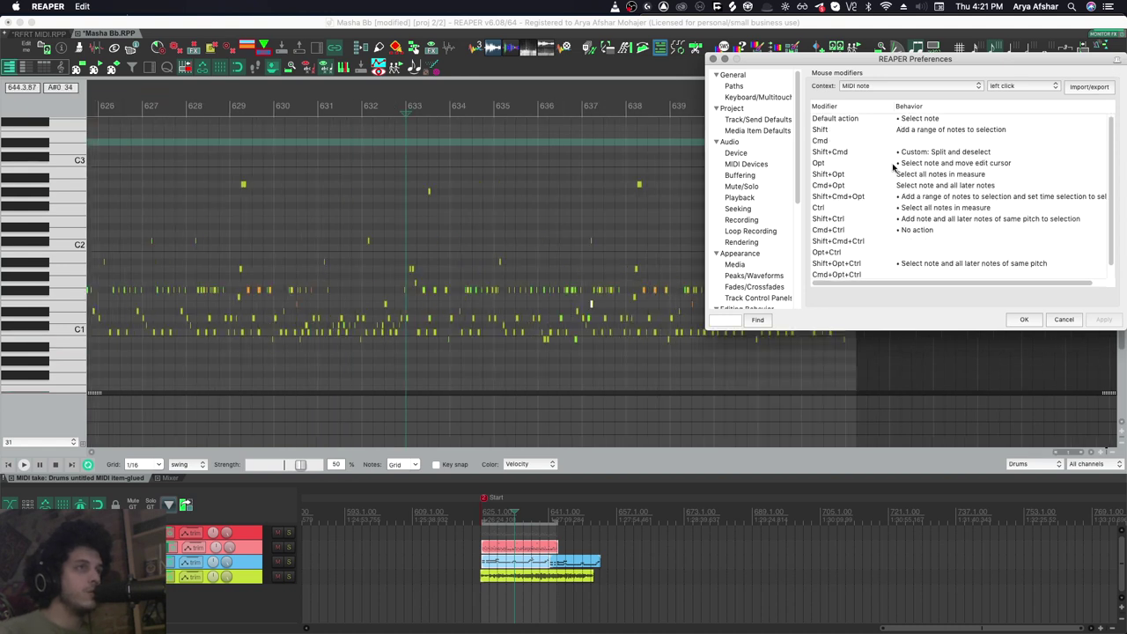
scroll(457, 370, "left", 4)
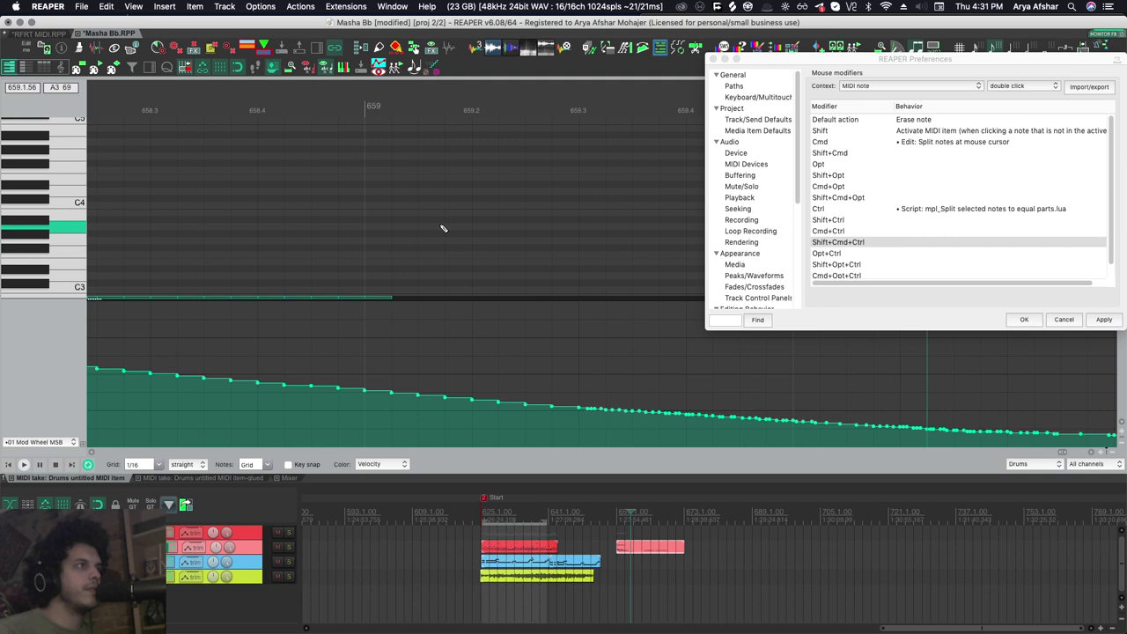
Insert short C4 notes at bar 659 in the Drums take, erase them, and delete the remaining selection there
left_click(380, 210)
scroll(352, 209, "right", 2)
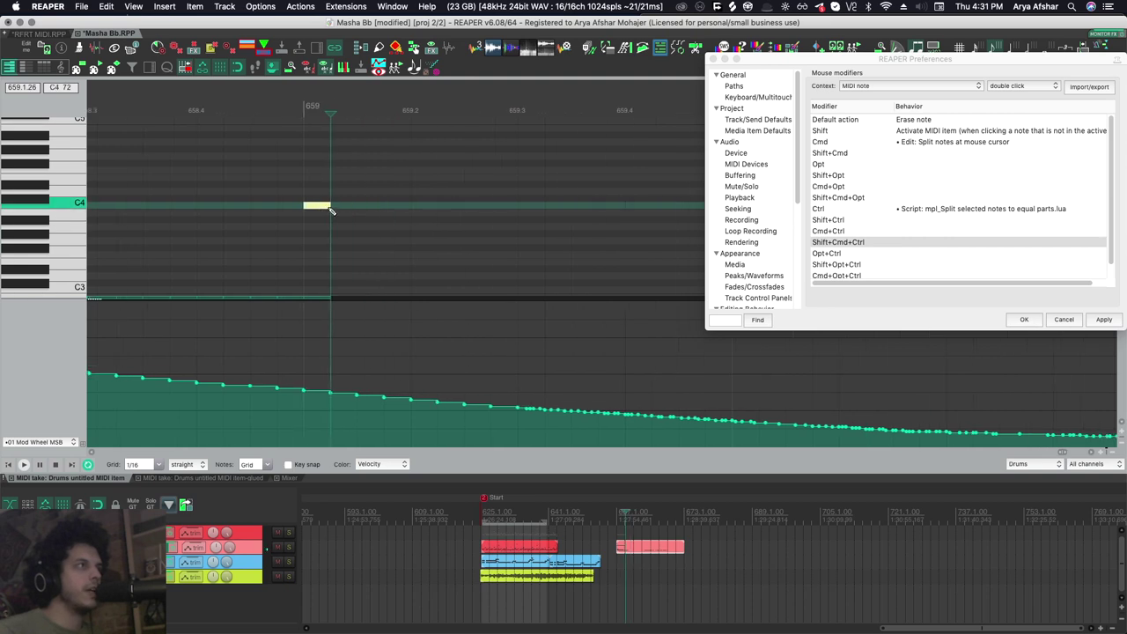
double_click(321, 208)
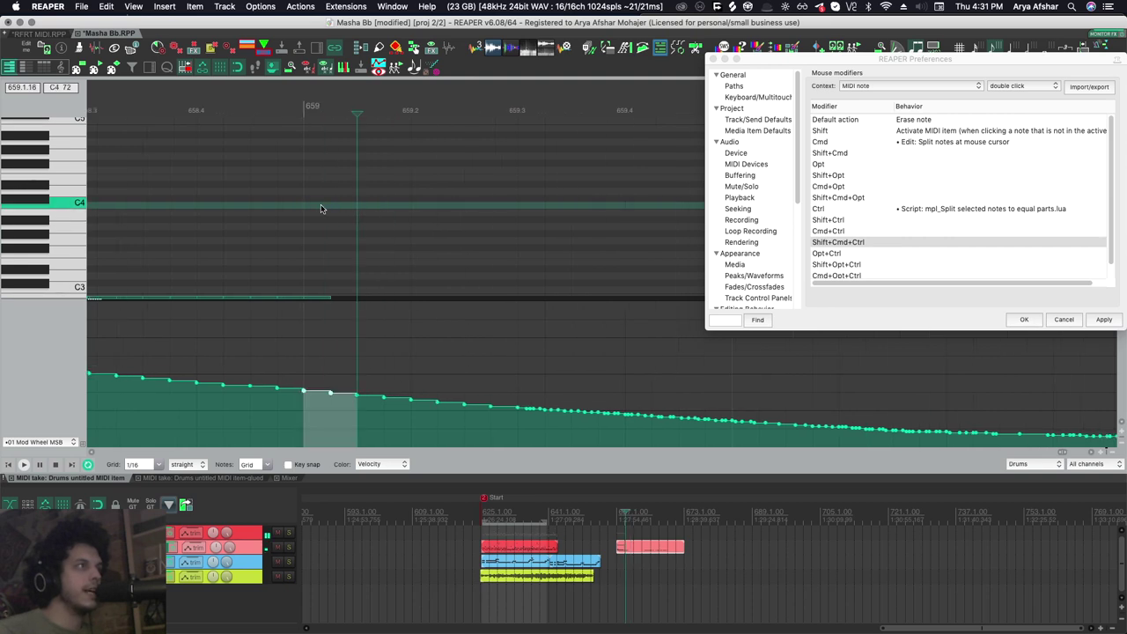
left_click(345, 209)
left_click(322, 209)
left_click_drag(306, 183, 393, 228)
key("Delete")
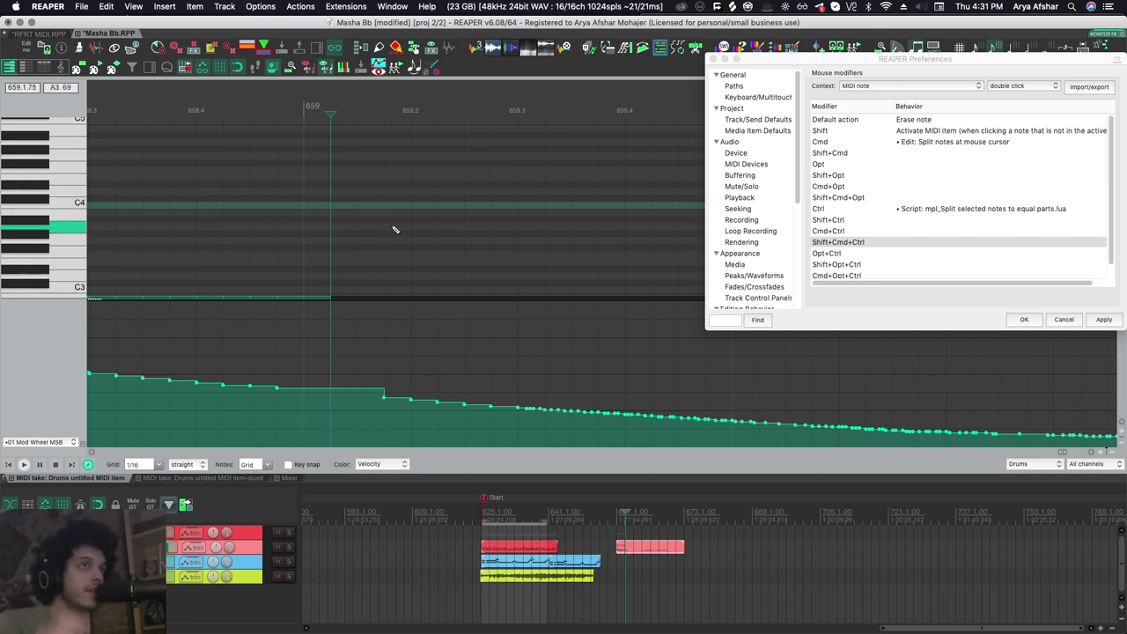
Set the default action for left click in the MIDI piano roll context to Insert note and apply it
left_click(771, 121)
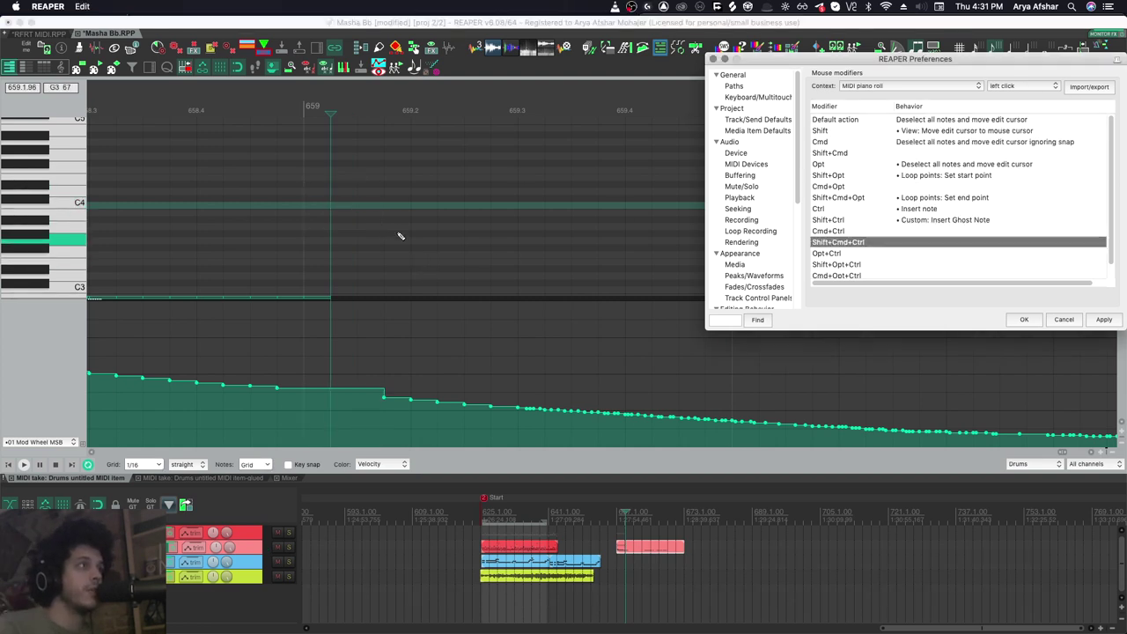
left_click(947, 122)
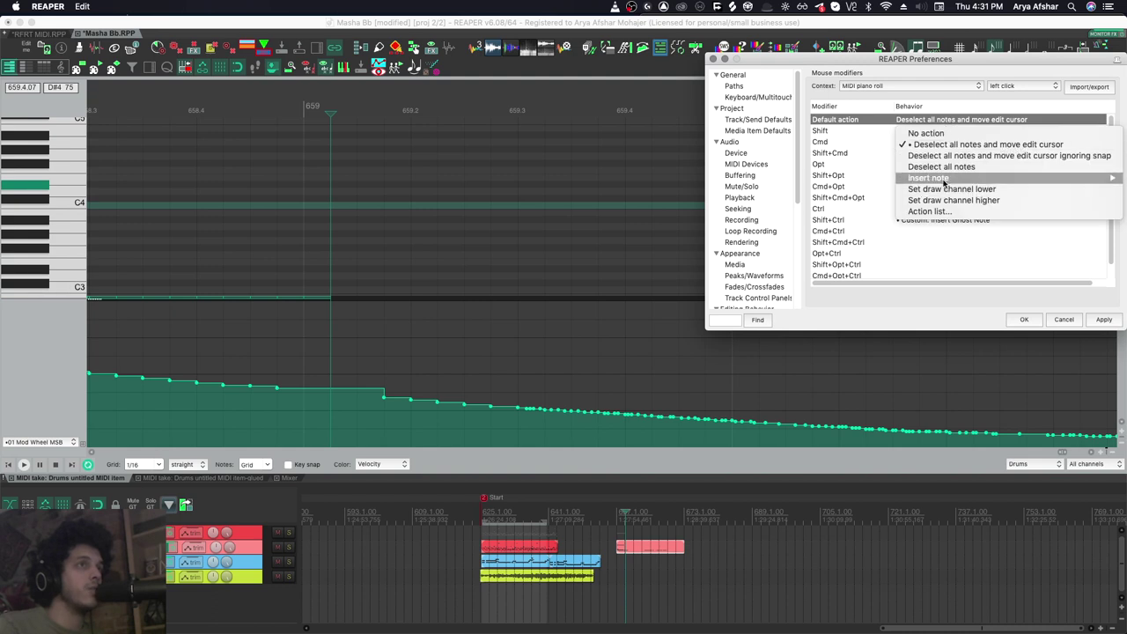
mouse_move(946, 180)
left_click(889, 180)
Draw a run of C4 notes from bar 659, add single notes at varying pitches up to beat 659.4, and erase the D#4 note
left_click_drag(305, 205, 409, 205)
left_click(414, 219)
left_click(441, 261)
left_click(495, 226)
left_click(546, 270)
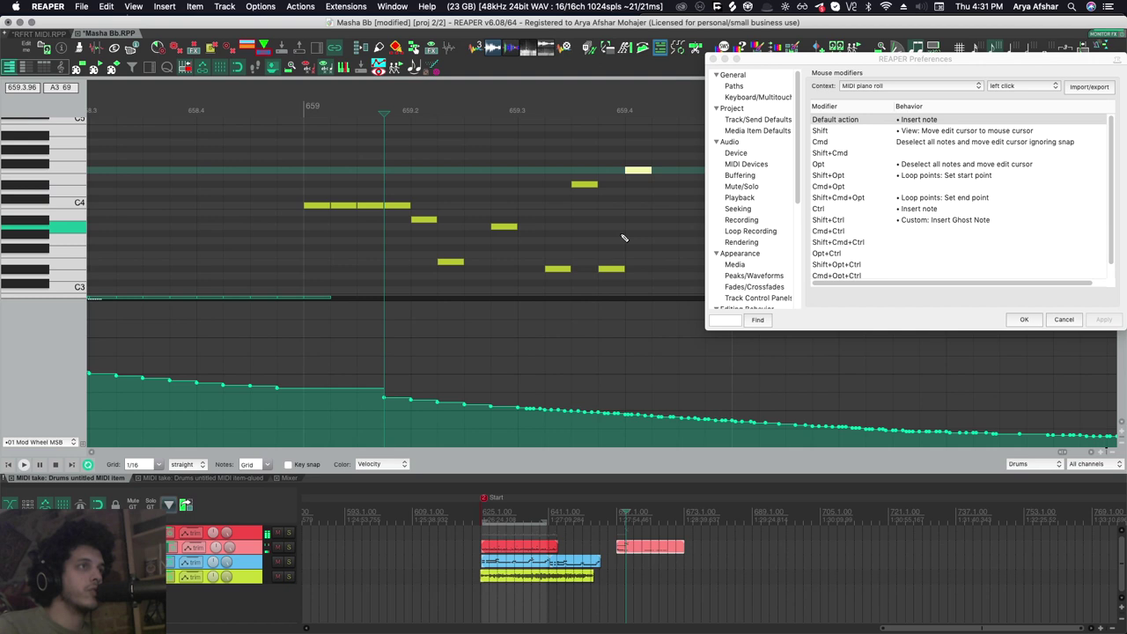
left_click(581, 184)
double_click(585, 186)
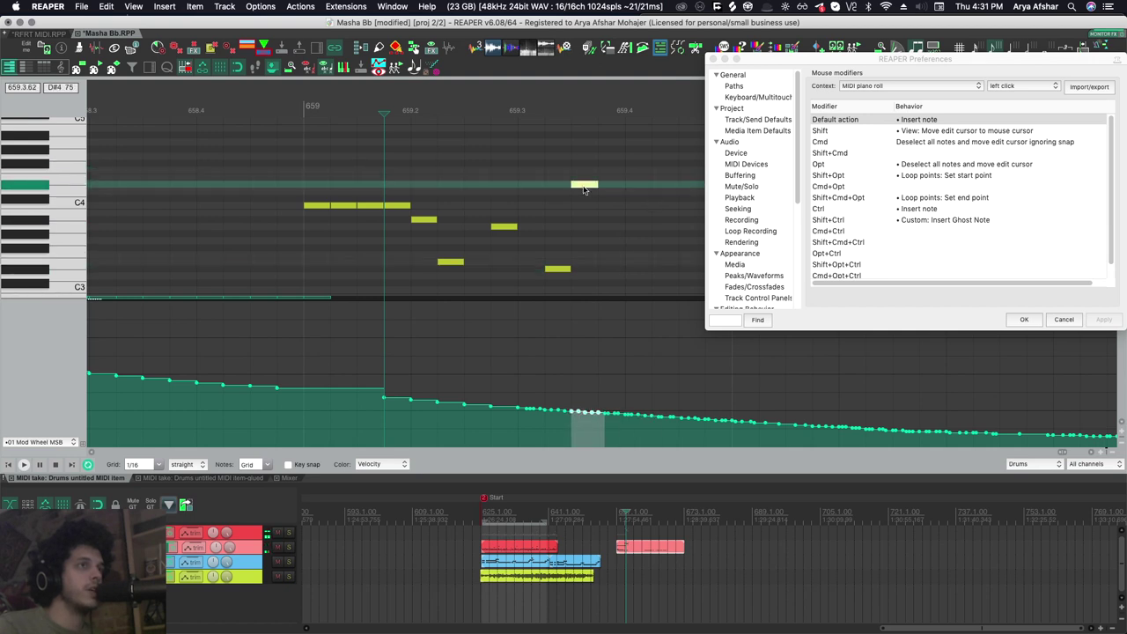
Set the MIDI piano roll's default action to Deselect all notes and move edit cursor
left_click(913, 120)
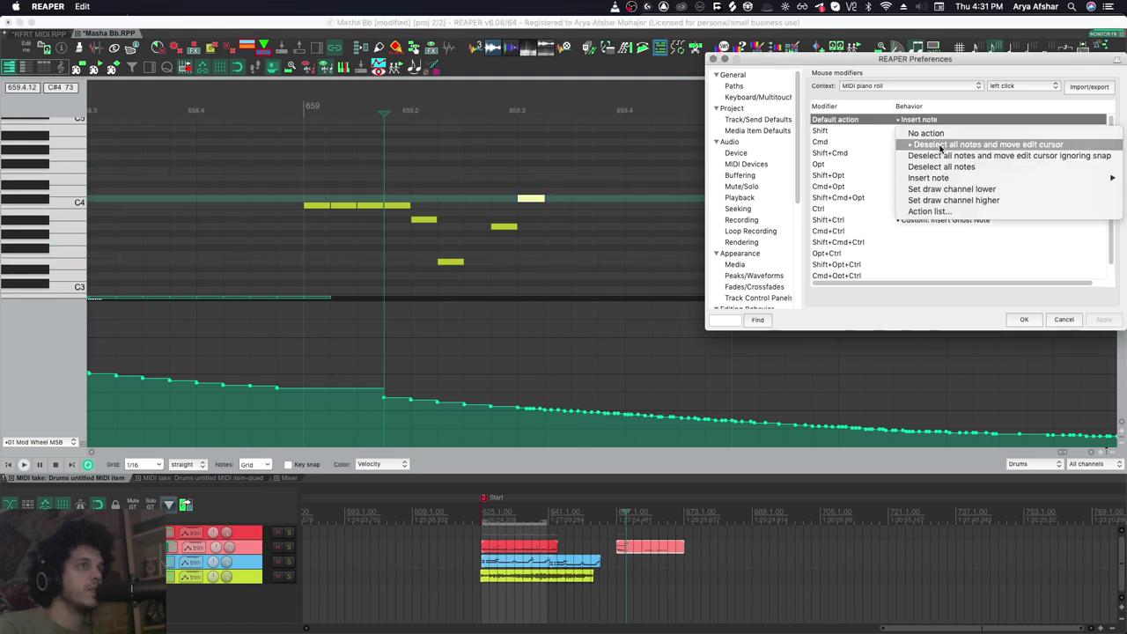
left_click(940, 145)
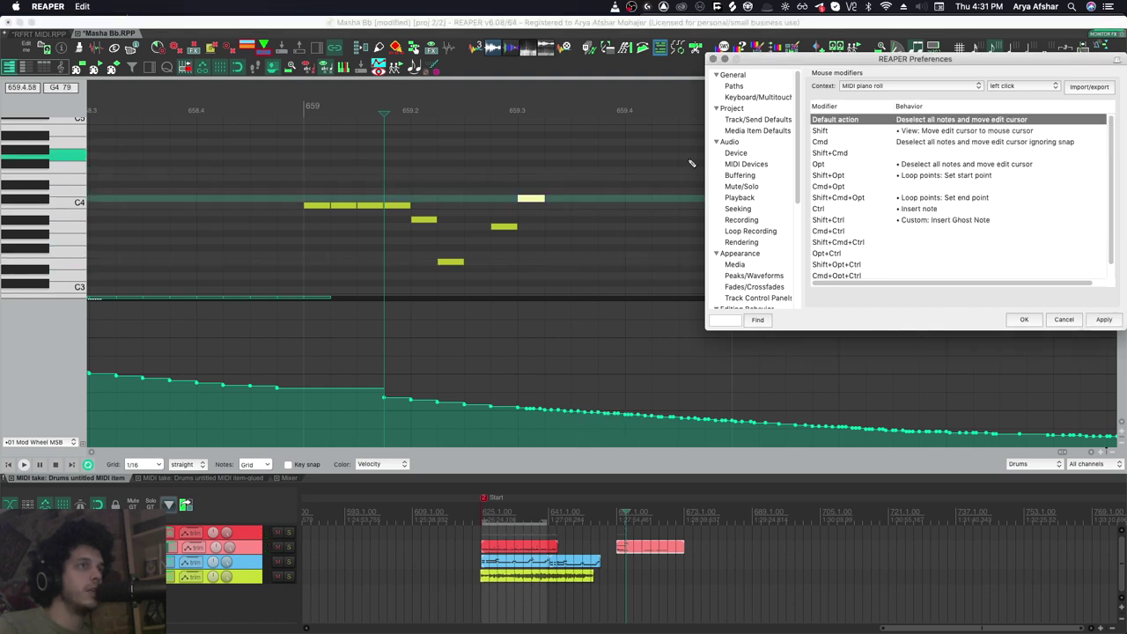
double_click(577, 206)
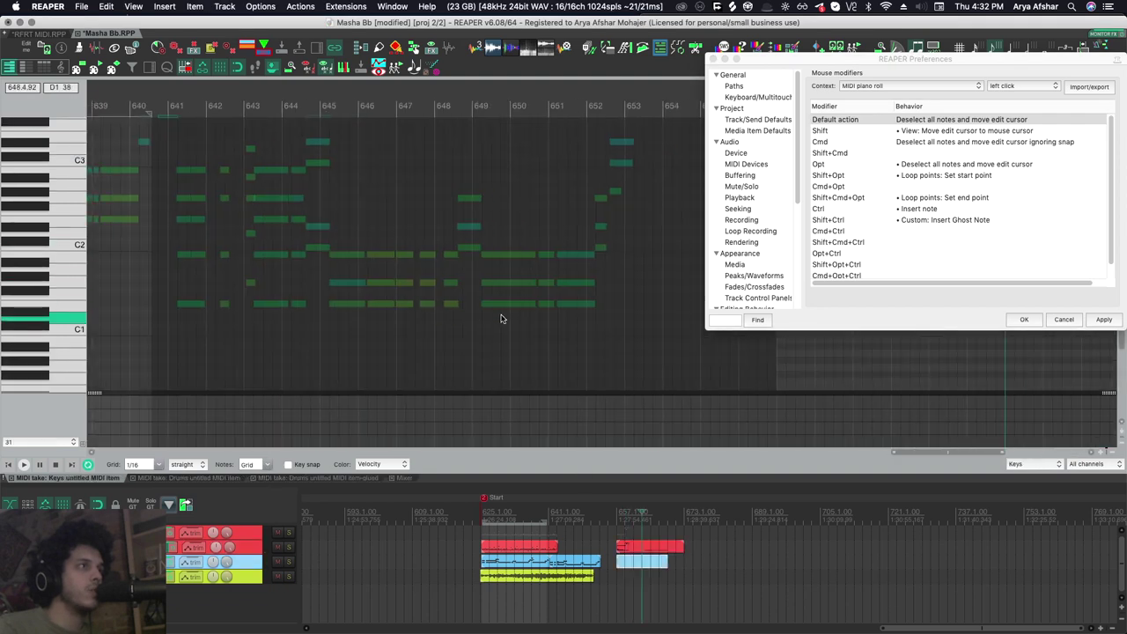
Insert short G1 and B1 notes from the start of bar 659 in the Keys take
scroll(423, 308, "right", 10)
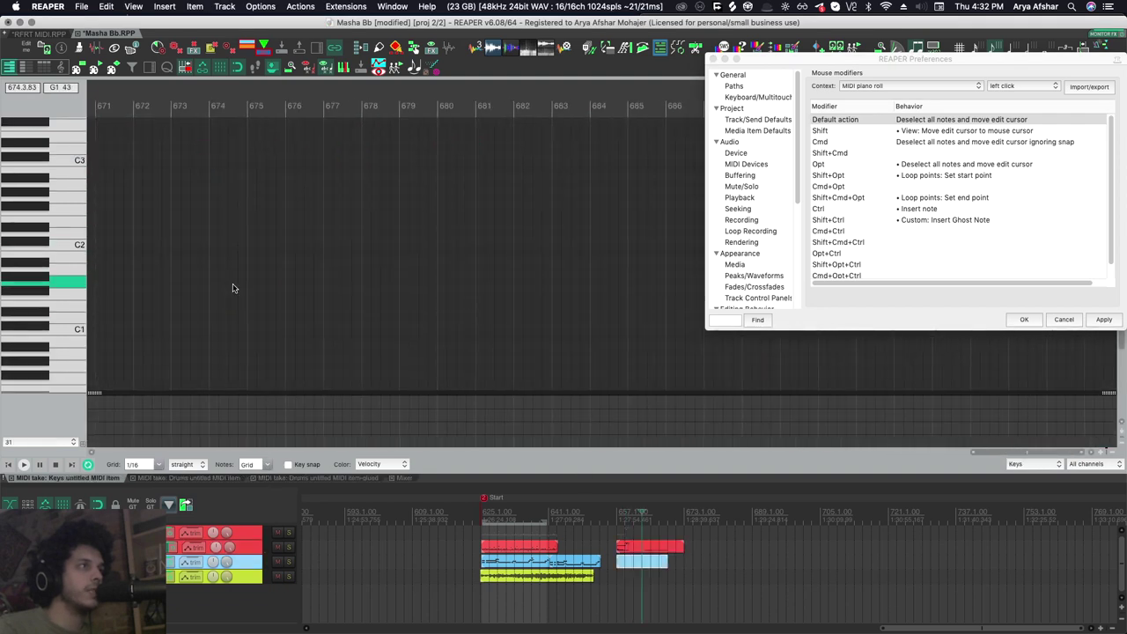
scroll(329, 284, "up", 8)
double_click(330, 284)
double_click(344, 254)
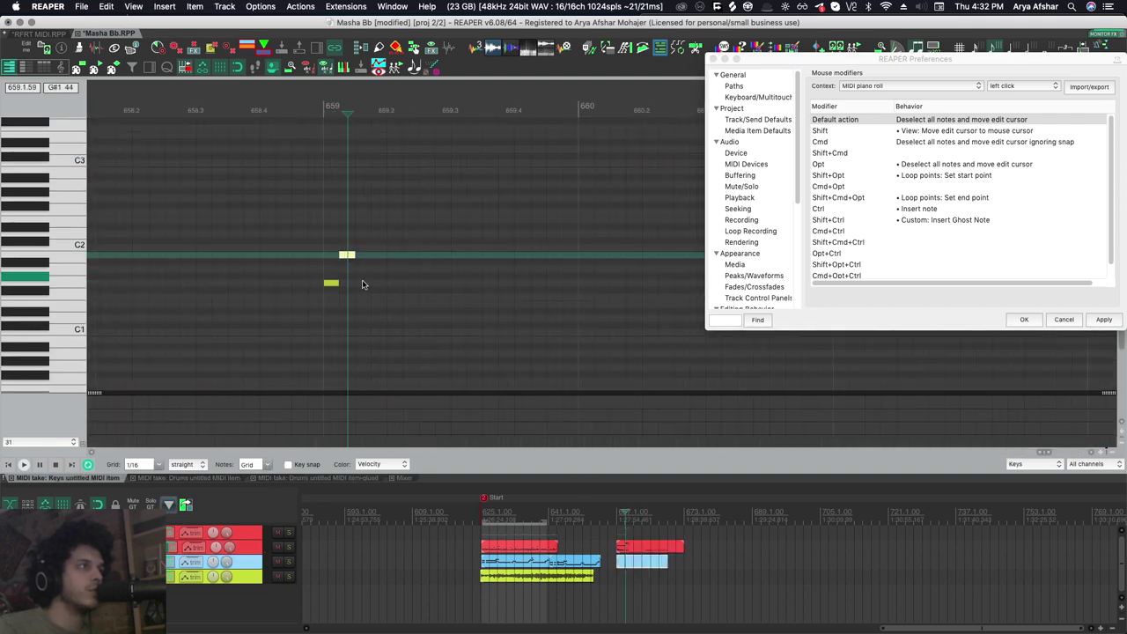
double_click(352, 282)
double_click(378, 281)
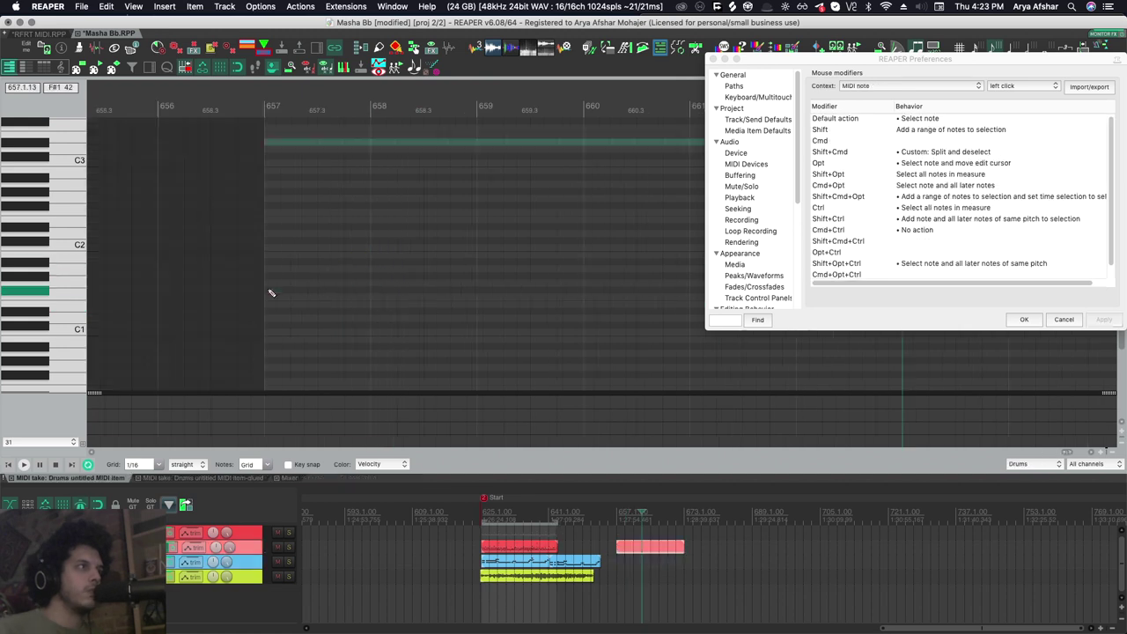
Draw a long F#1 note spanning bar 657 in the Drums take and deselect it
left_click_drag(272, 293, 314, 292)
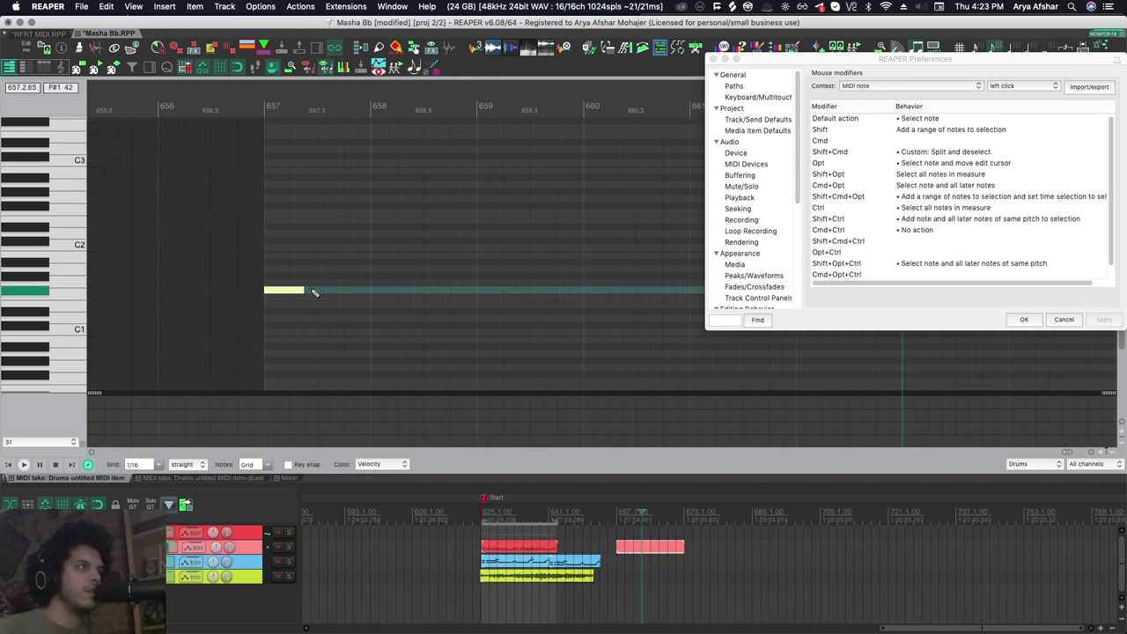
left_click(317, 249)
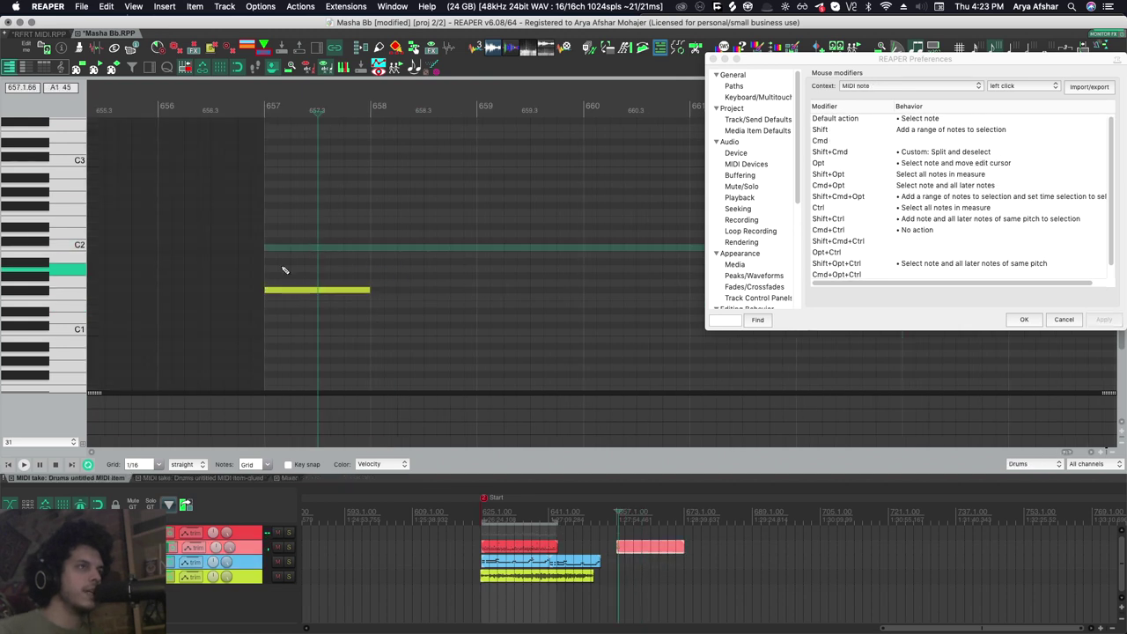
scroll(284, 269, "up", 2)
Try splitting the long F#1 note by the grid with the custom Split and deselect modifier, and undo it
left_click(308, 333)
left_click(298, 332, "shift+super")
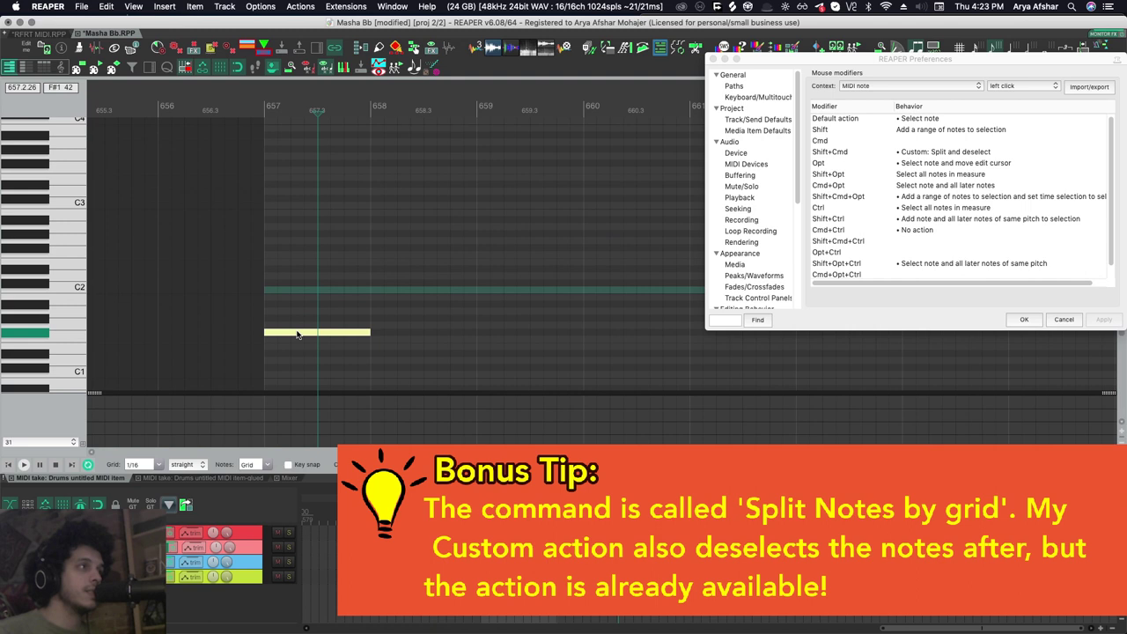
key("super+z")
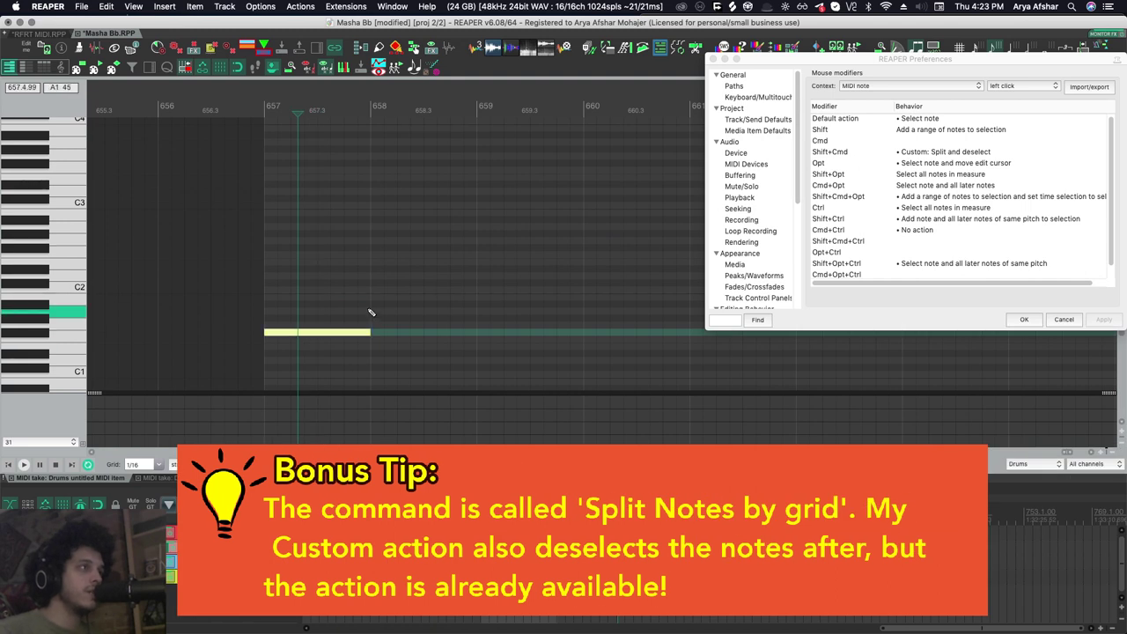
Split the long F#1 note in bar 657 into 1/16 pieces by the grid
left_click(366, 305)
left_click(333, 332)
left_click(302, 334, "shift+super")
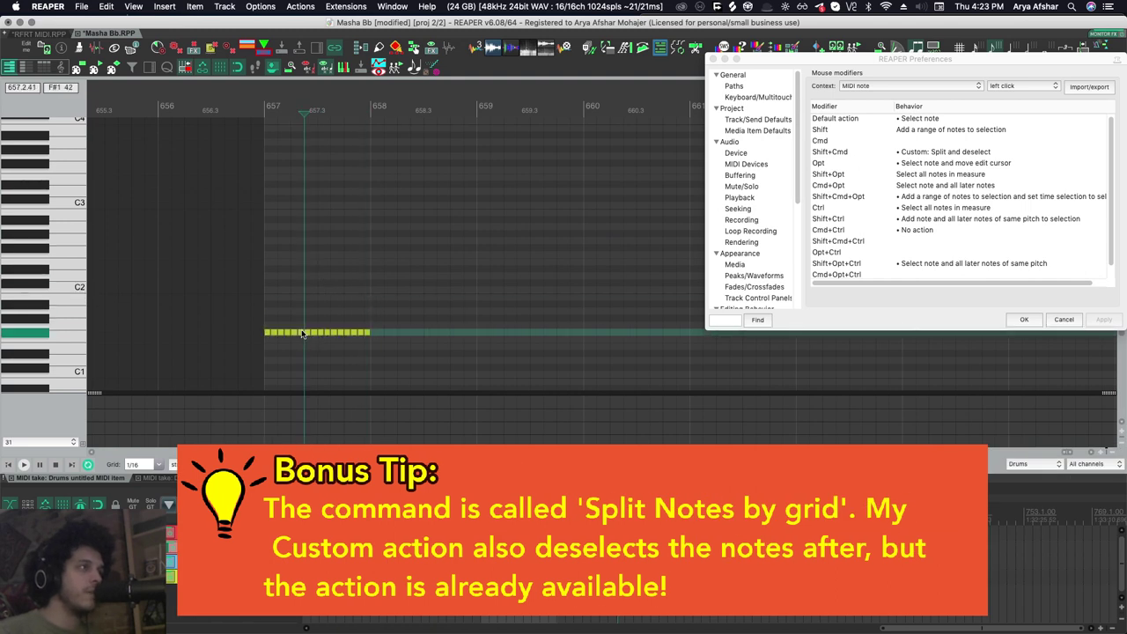
Paint consecutive 1/16 F#1 notes through bar 658 to the first sixteenth of bar 659
scroll(310, 320, "up", 5)
key("super+z")
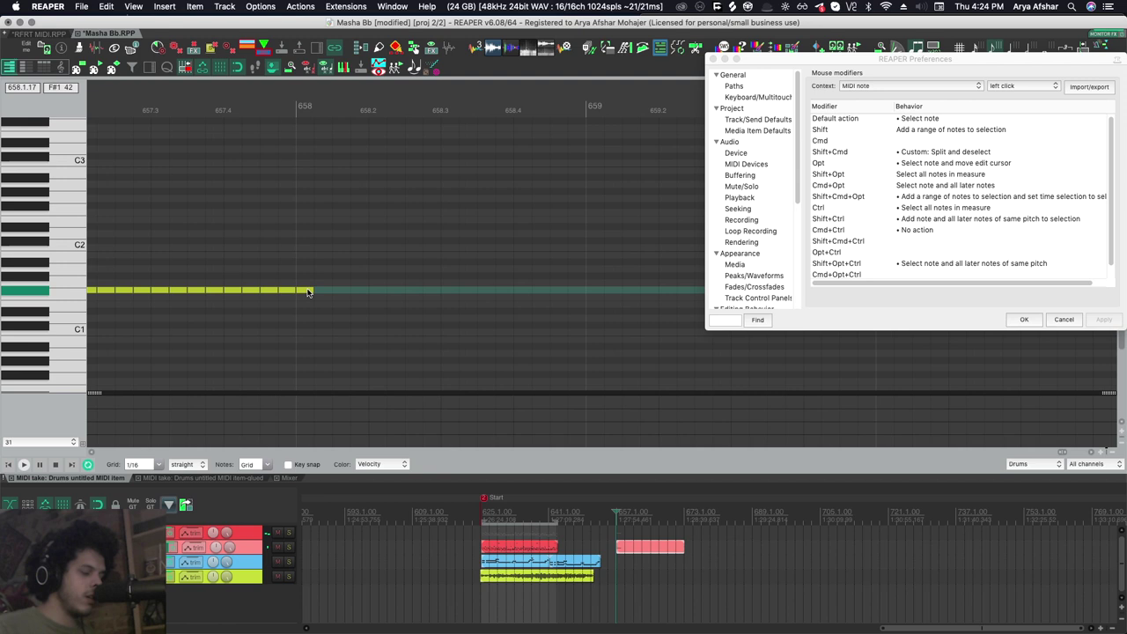
left_click_drag(314, 287, 602, 287)
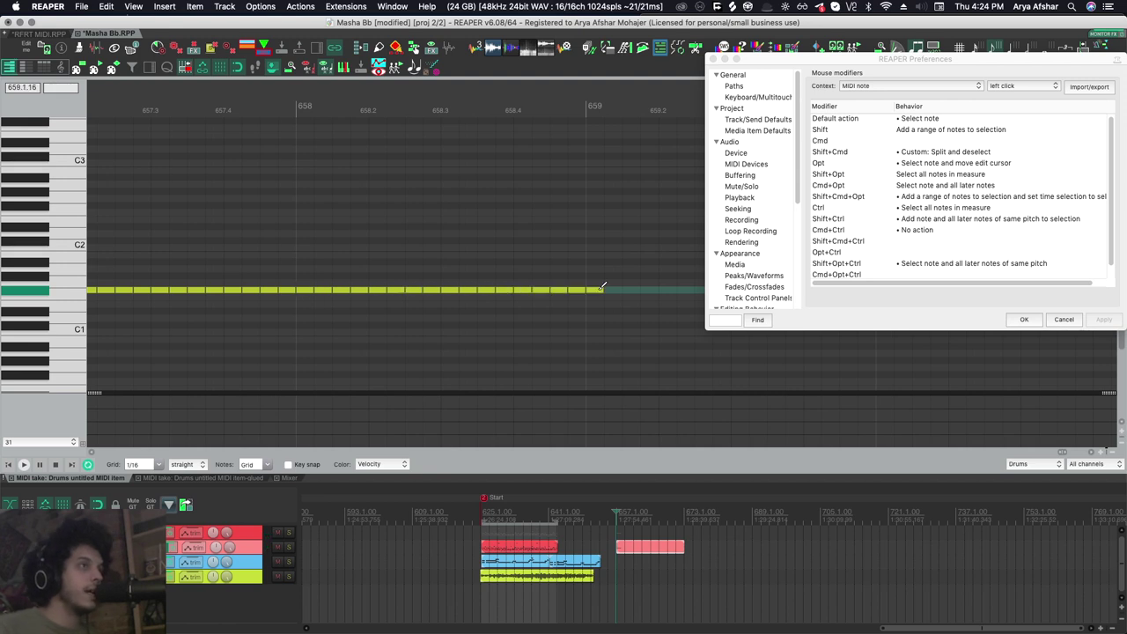
Review the MIDI note modifiers for left drag and return the list to left click
left_click(995, 85)
left_click(1009, 97)
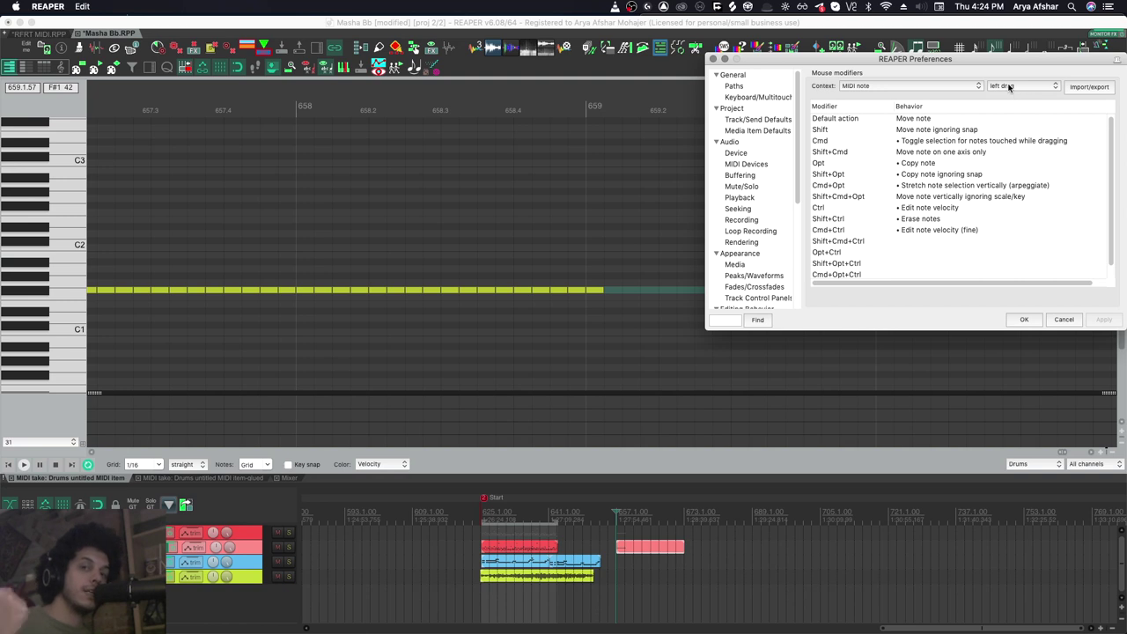
left_click(1009, 86)
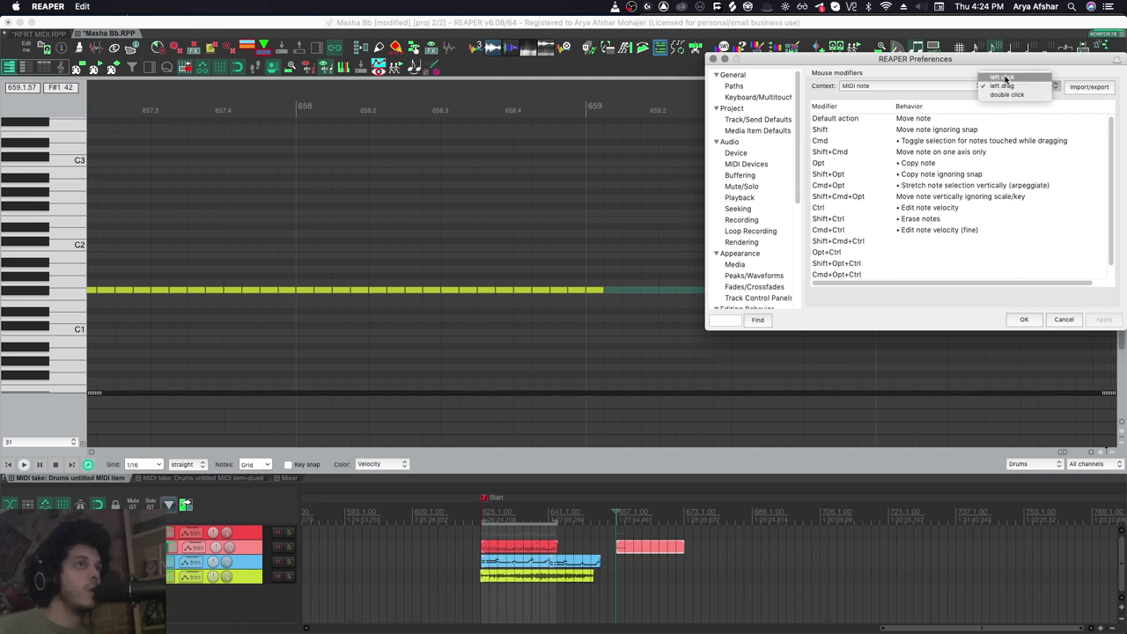
left_click(1004, 79)
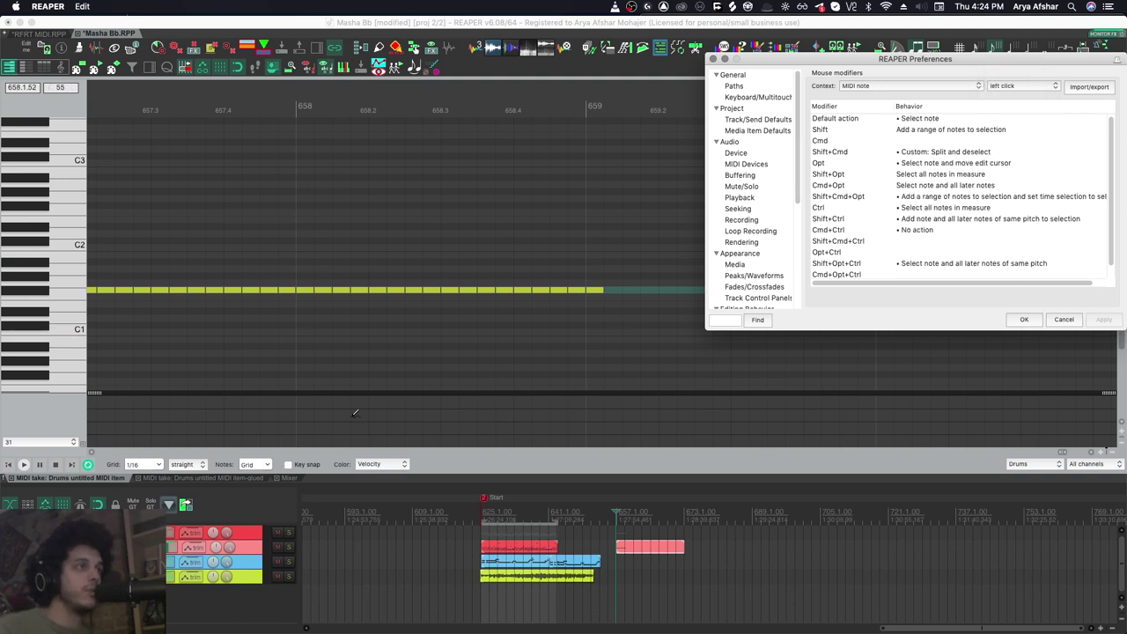
In the glued Drums take, select the F#1 note near 625.4 while moving the edit cursor to it
scroll(428, 382, "left", 3)
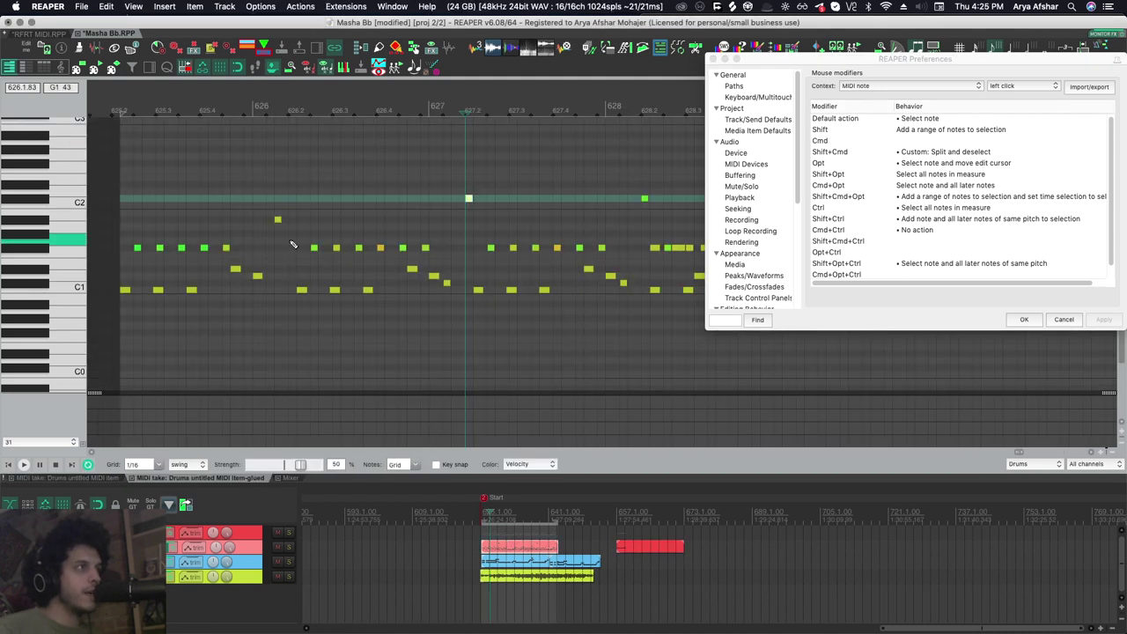
left_click_drag(291, 242, 440, 251)
left_click(225, 250, "alt")
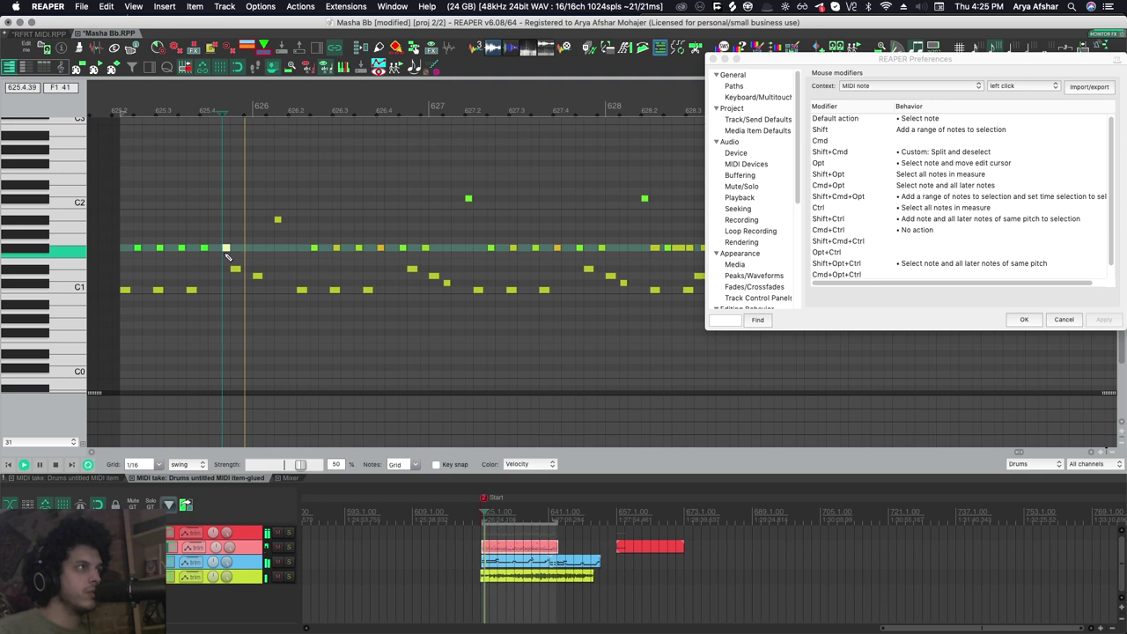
Move the edit cursor to several empty spots in bar 626, ending near 626.3
left_click(303, 260)
left_click(321, 262)
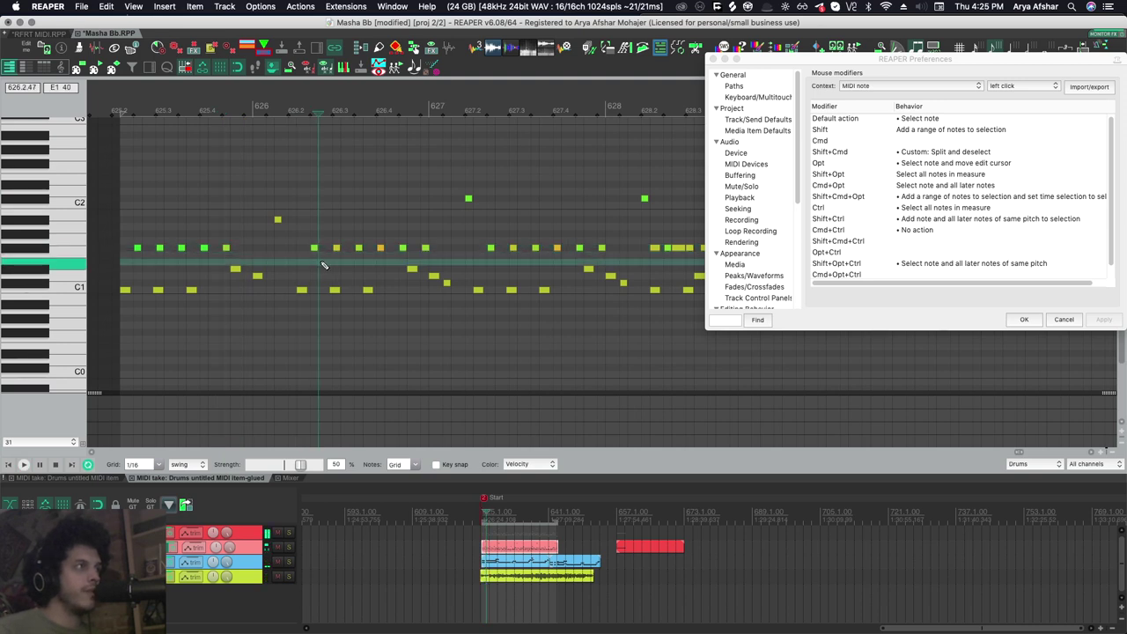
left_click(364, 324)
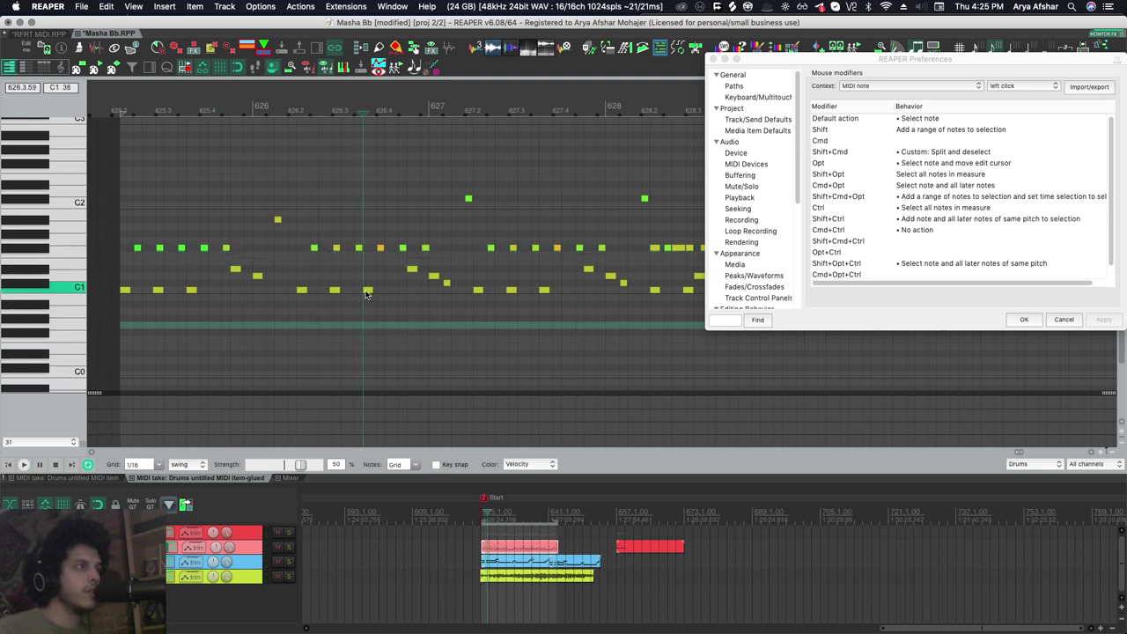
Select the C1 and D#1 notes in bar 626 one at a time, finishing on the bar's first C1 note
left_click(366, 291)
left_click(412, 270)
left_click(334, 291)
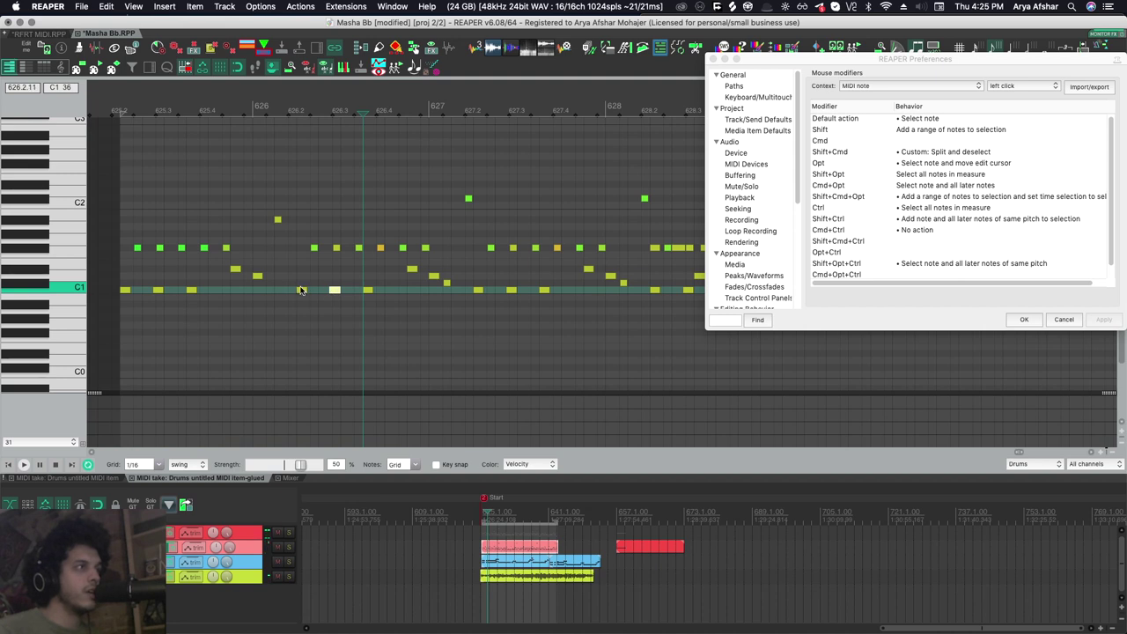
left_click(300, 290)
Examine the behaviors available for the MIDI note default action on left click
left_click(924, 118)
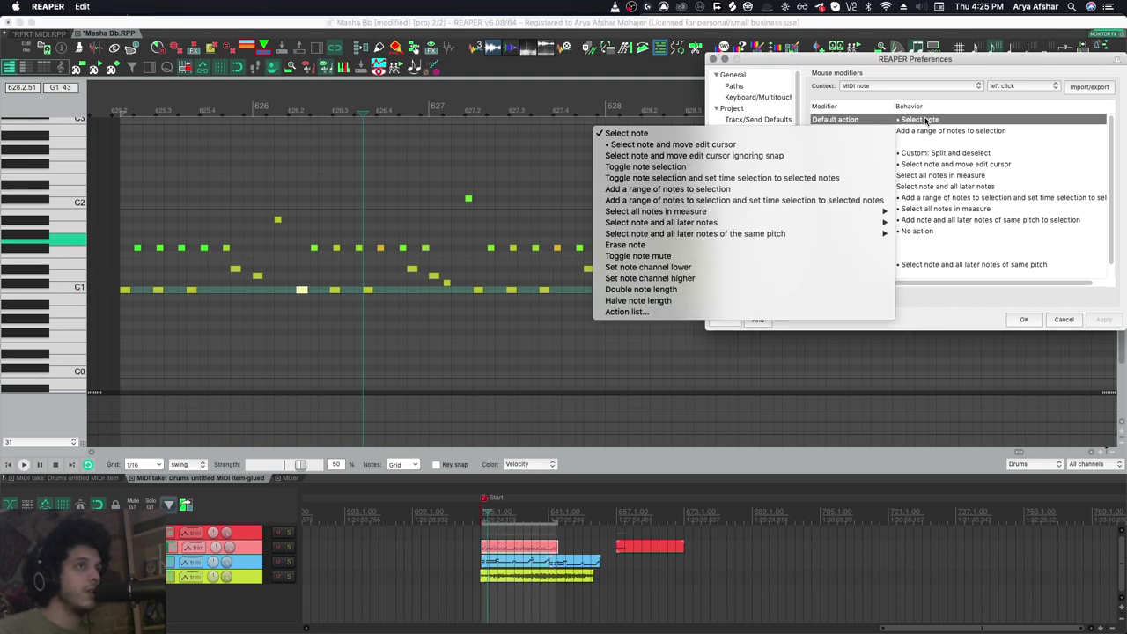
left_click(387, 338)
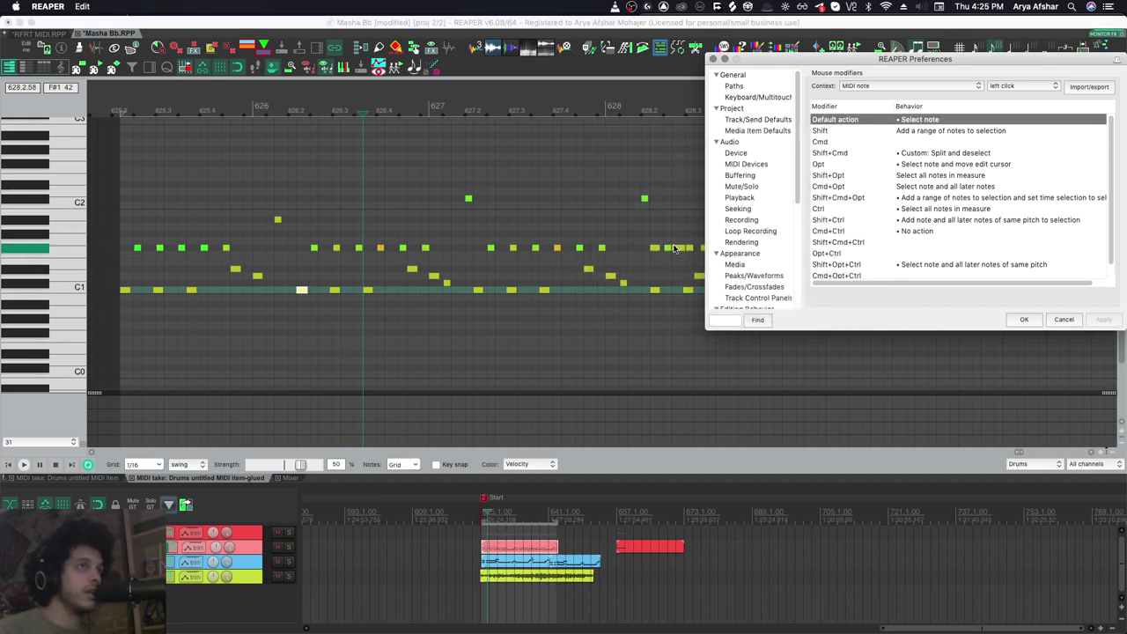
Select the D1 note at bar 626, select the C1 note at 625.2 while moving the edit cursor there, and start playback
left_click(257, 276)
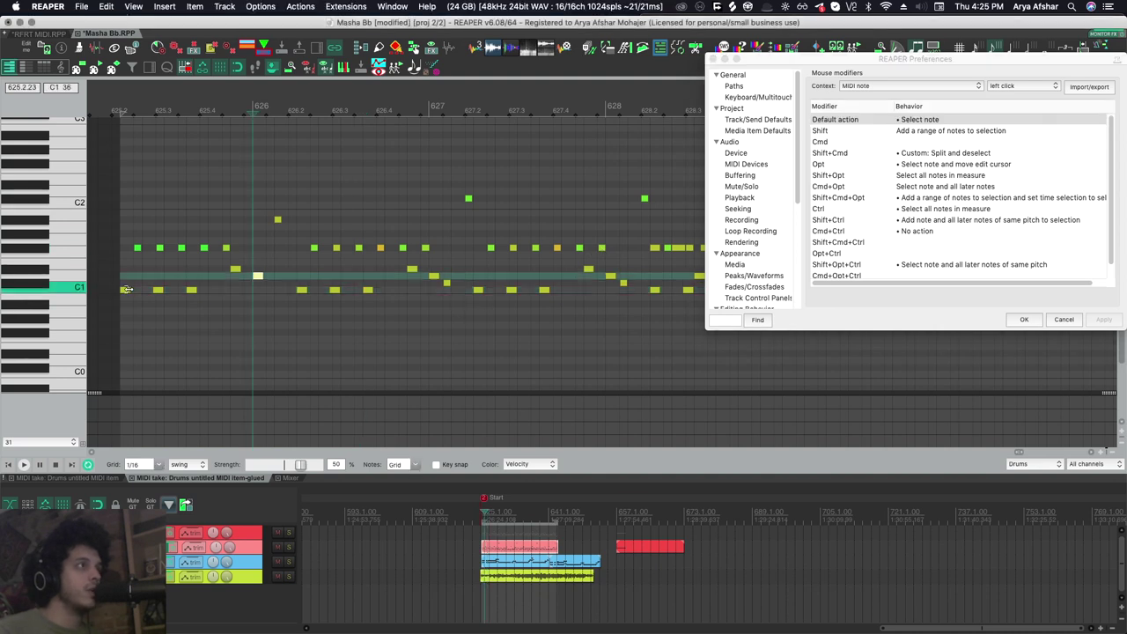
left_click(126, 291)
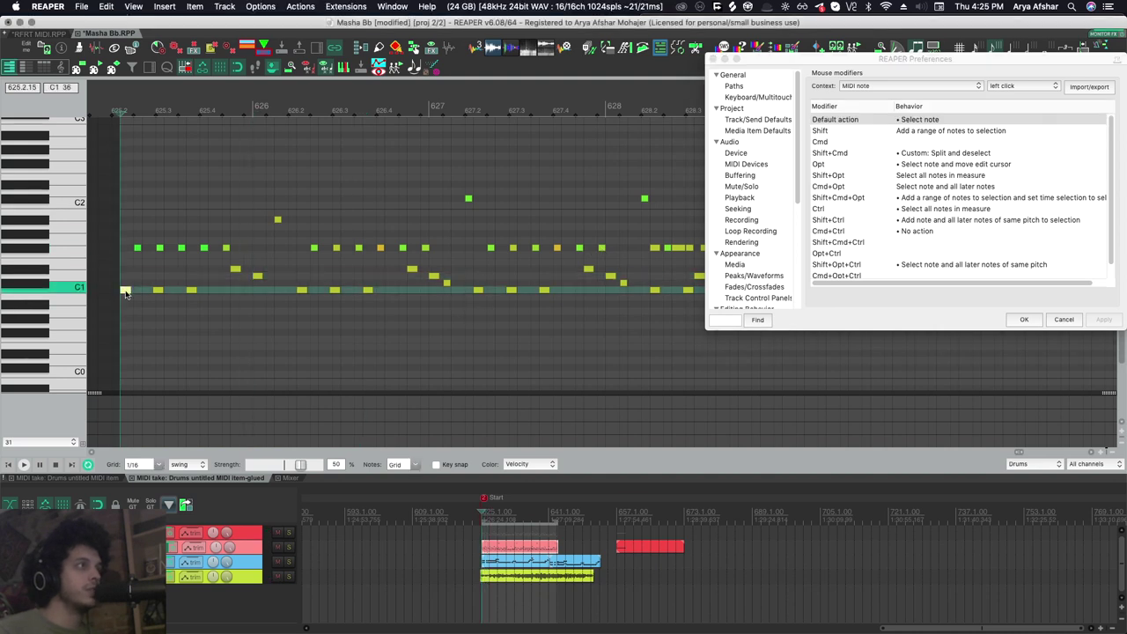
key("space")
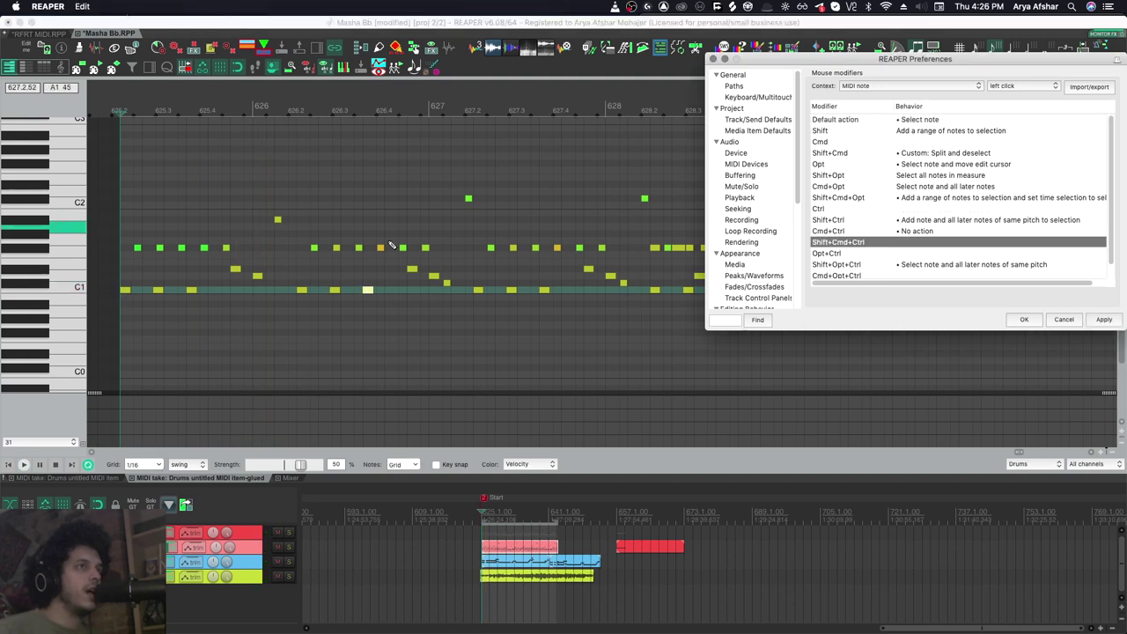
Select all notes in the measure of a chosen note, trying different measures such as 630 and 625
left_click(369, 290, "alt+shift")
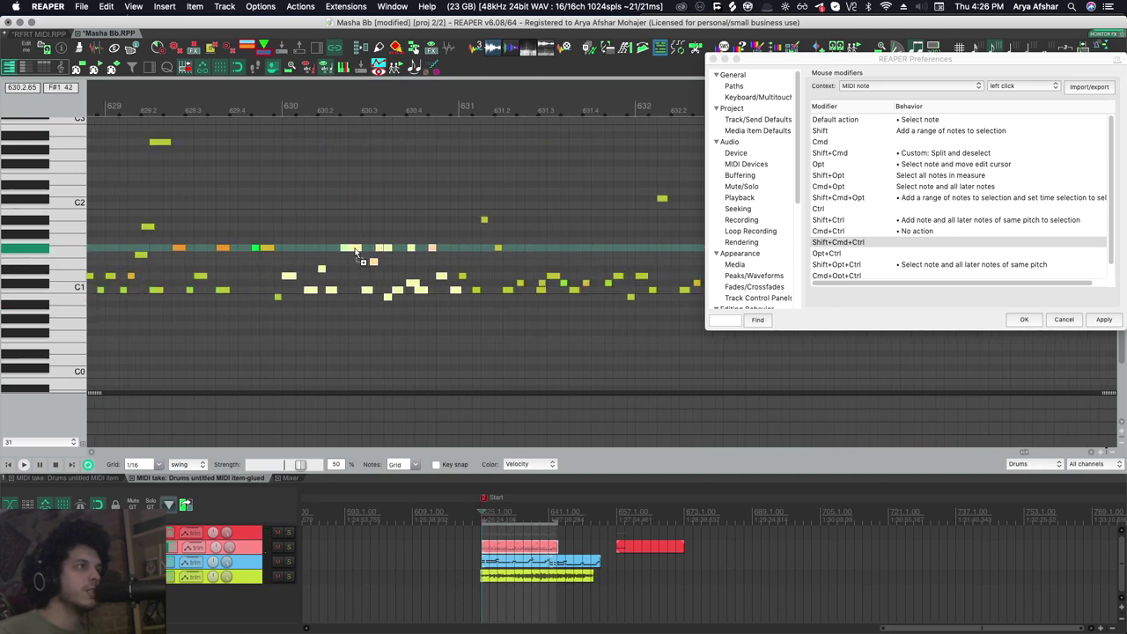
key("space")
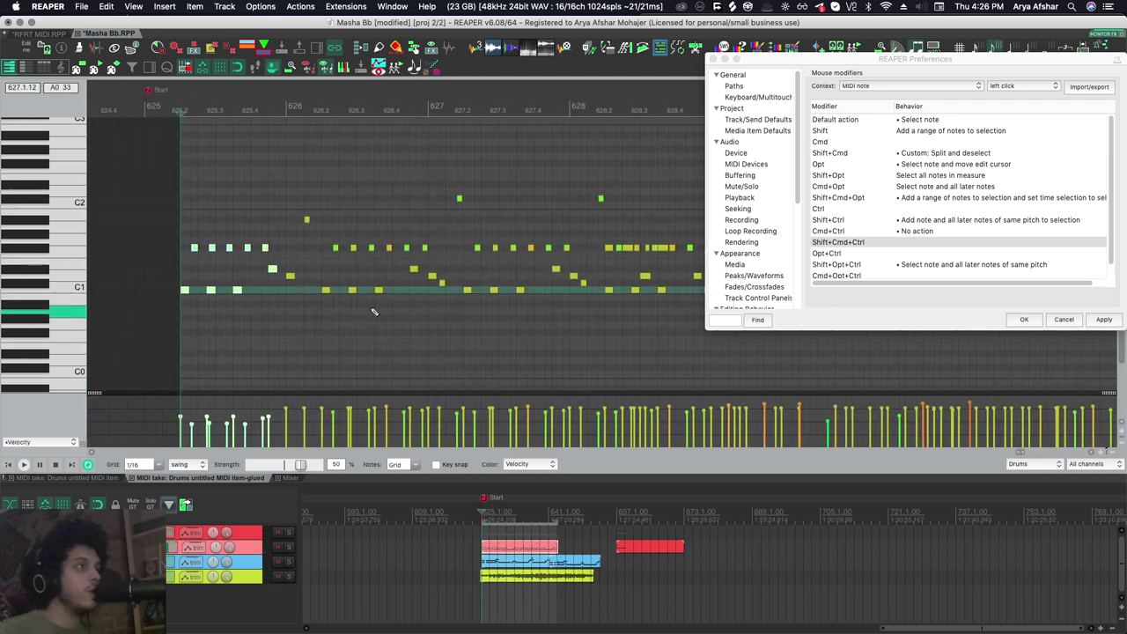
Select the C1 note near 640.3 together with all later notes in the glued Drums take
scroll(289, 309, "right", 10)
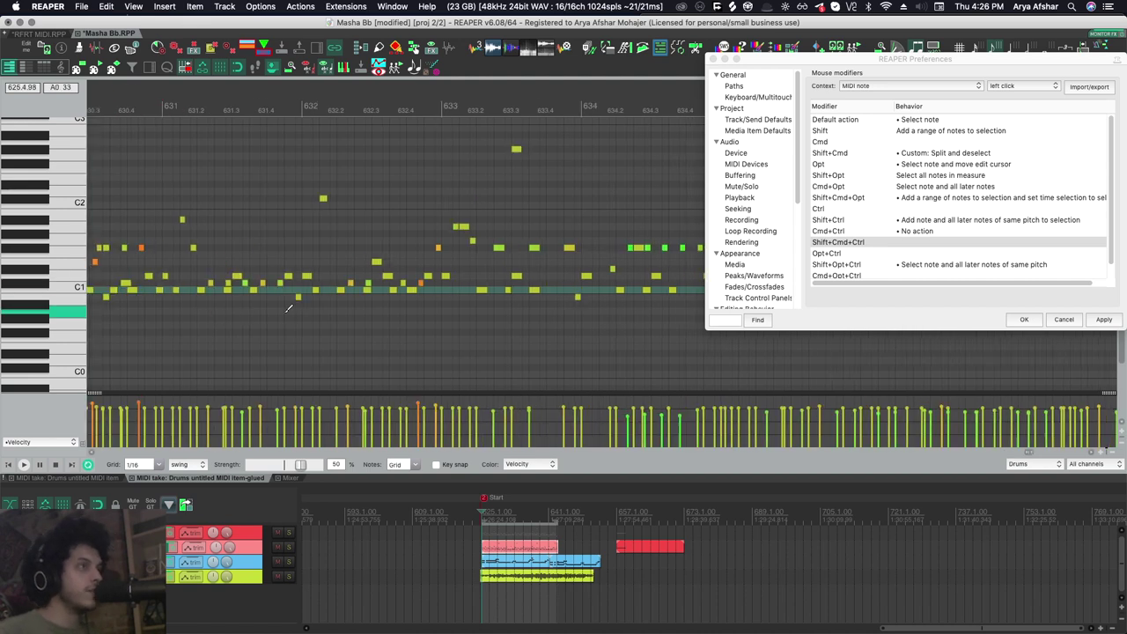
scroll(308, 299, "right", 10)
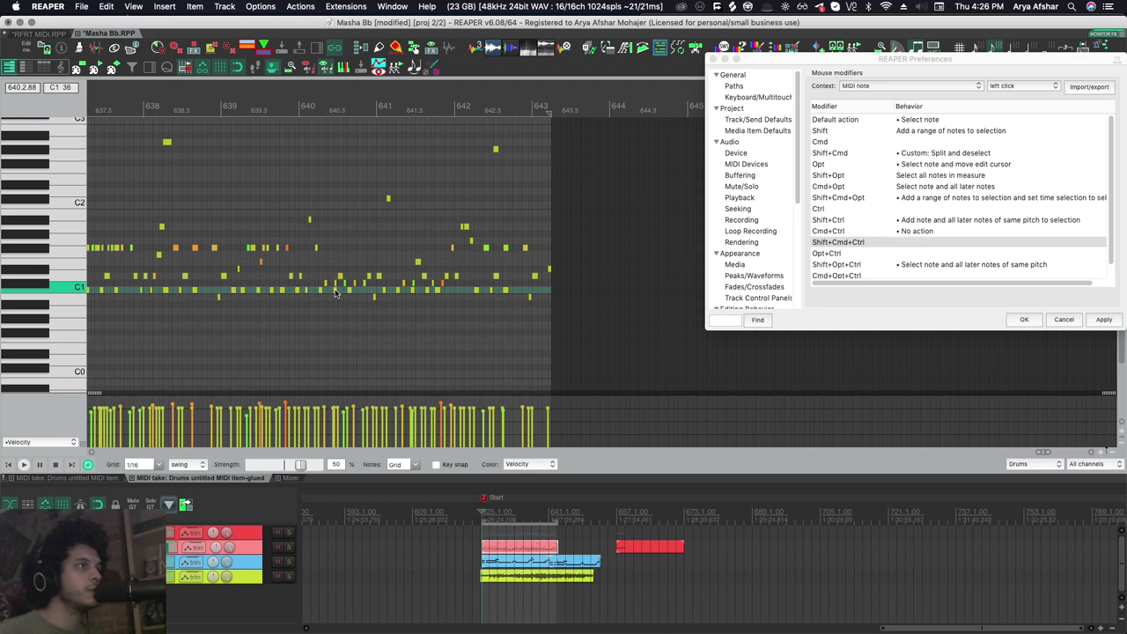
left_click(335, 291, "alt+super")
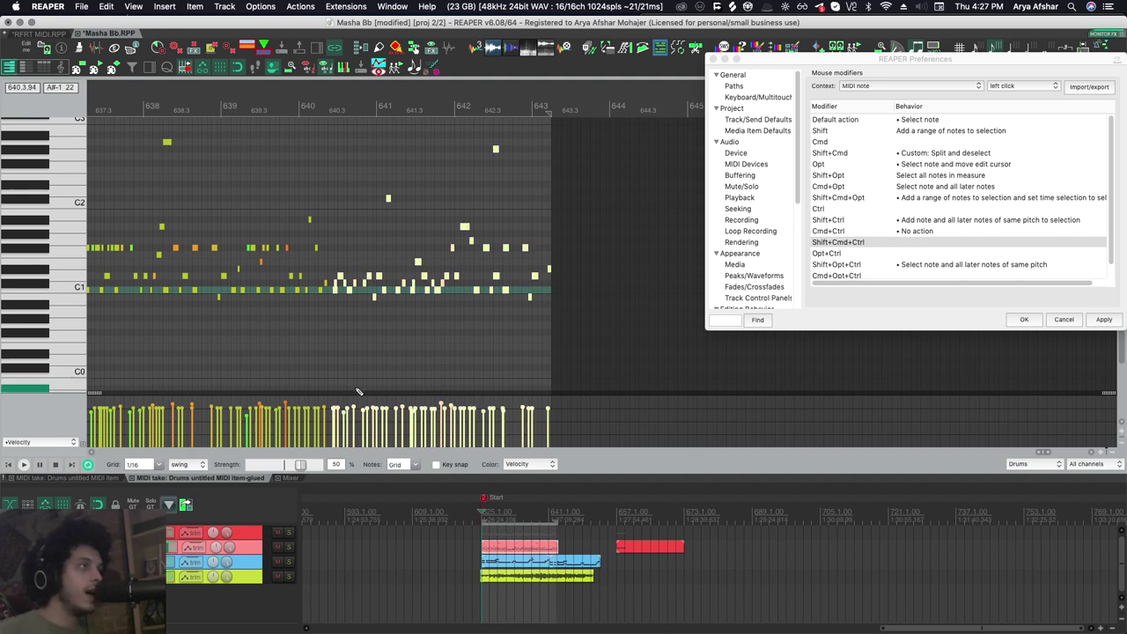
Enlarge the velocity lane, ramp the selected notes' velocities down to the end of the take, and play from before the ramp
left_click_drag(345, 390, 411, 337)
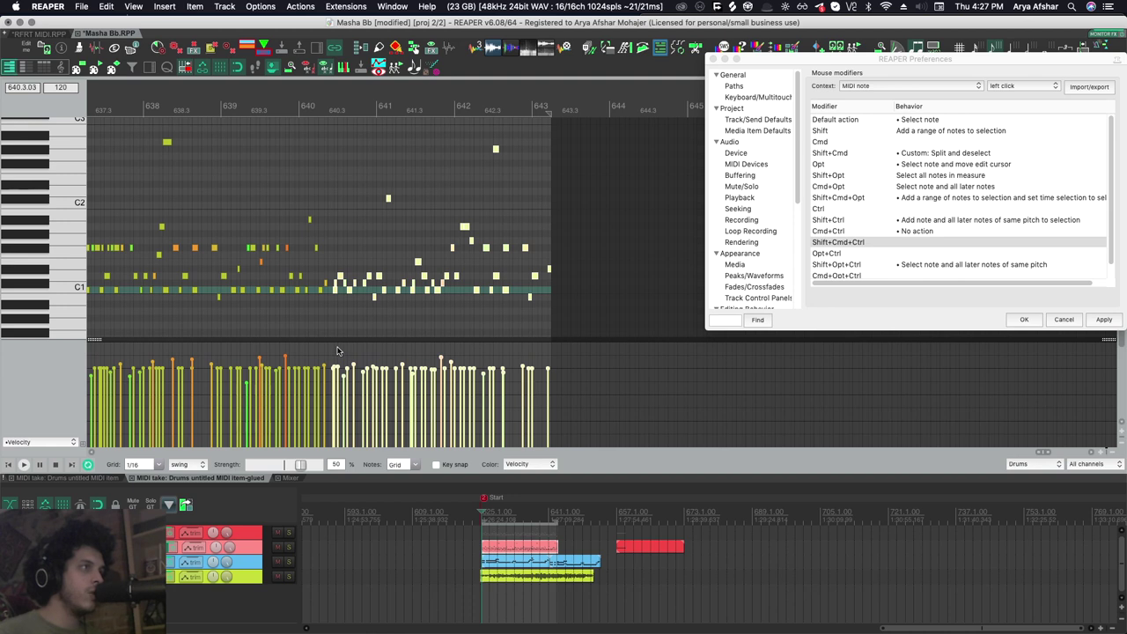
mouse_move(337, 350)
left_mouse_down()
mouse_move(550, 434)
mouse_move(418, 396)
mouse_move(429, 412)
left_mouse_up()
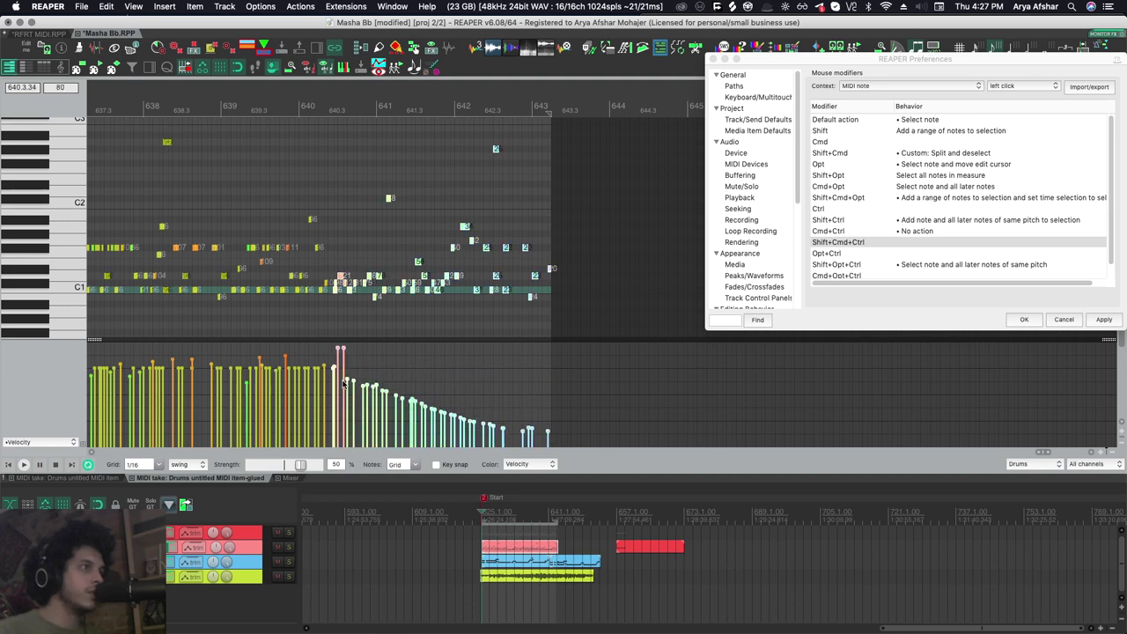
left_click(343, 110)
key("space")
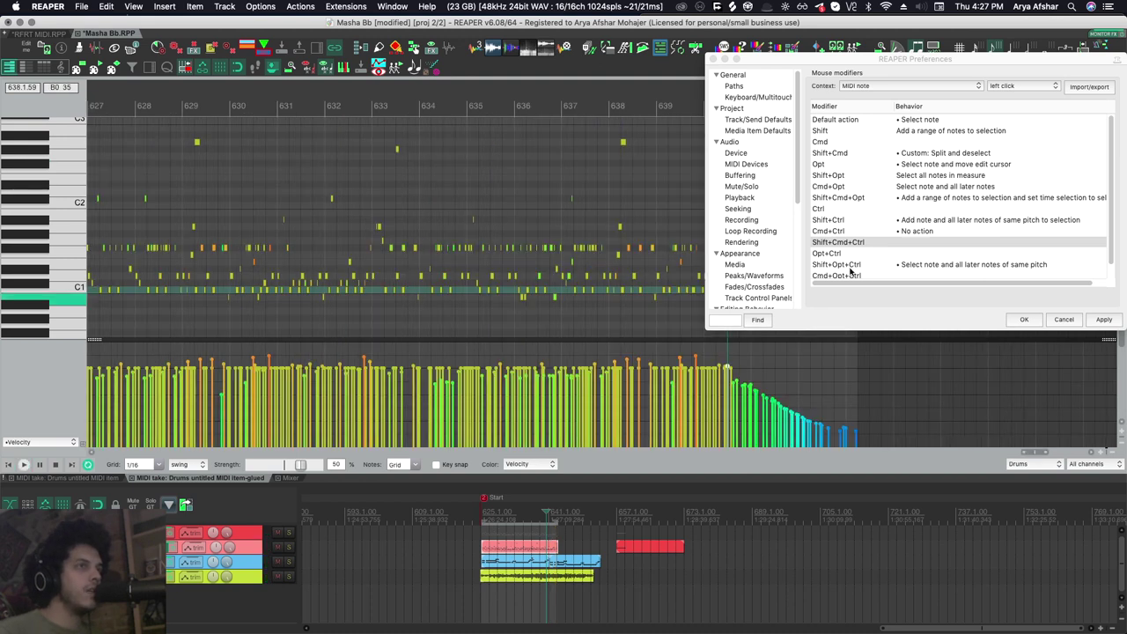
Edit the velocities of the A2 and A1 notes near 629.2 directly on the notes in the piano roll
scroll(282, 269, "left", 10)
scroll(291, 263, "up", 5)
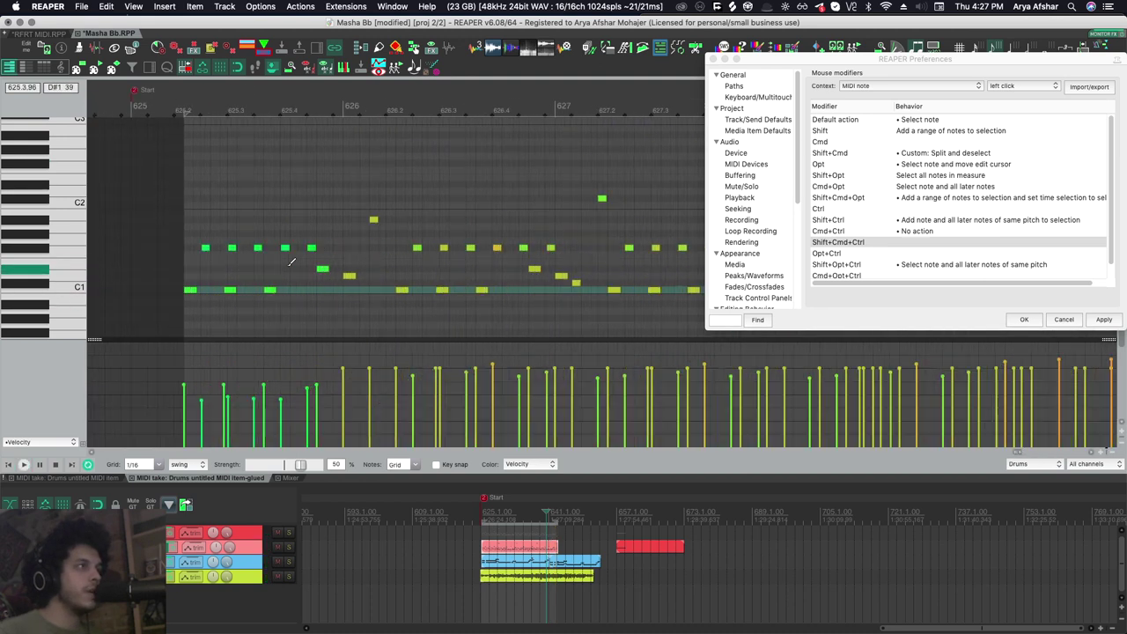
scroll(292, 262, "down", 3)
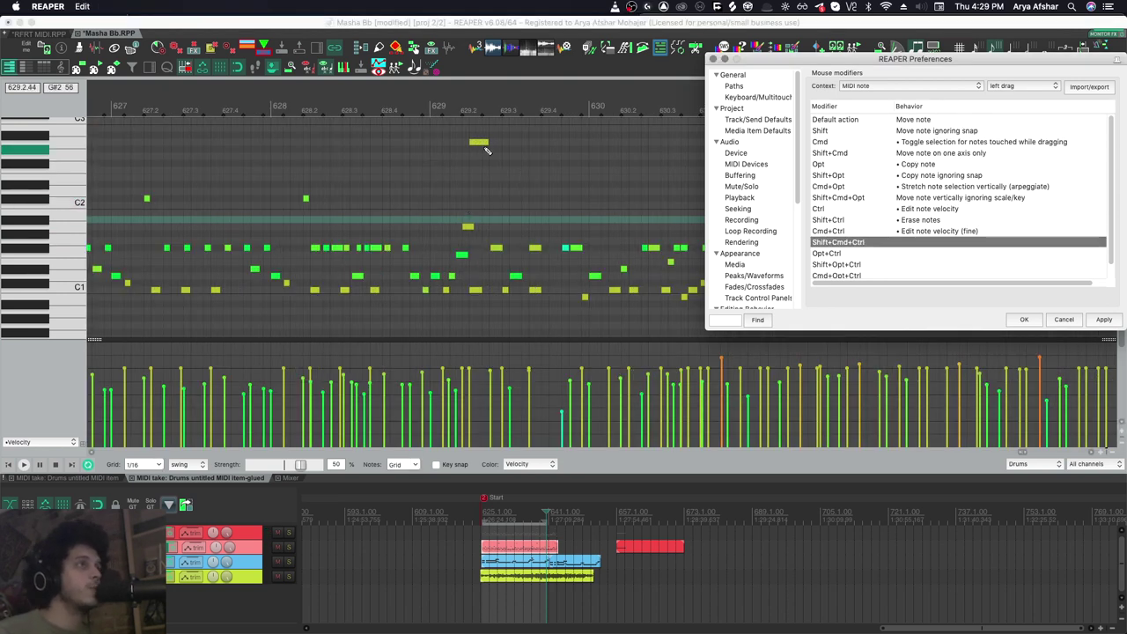
left_click(477, 143)
left_click_drag(477, 144, 478, 159)
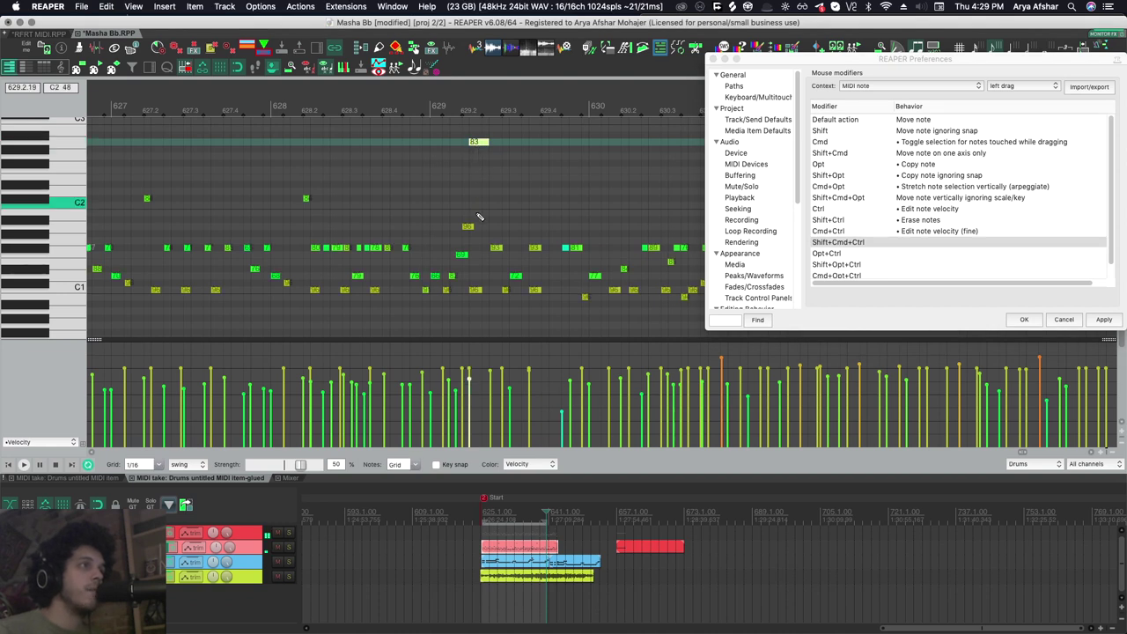
left_click_drag(466, 227, 468, 219)
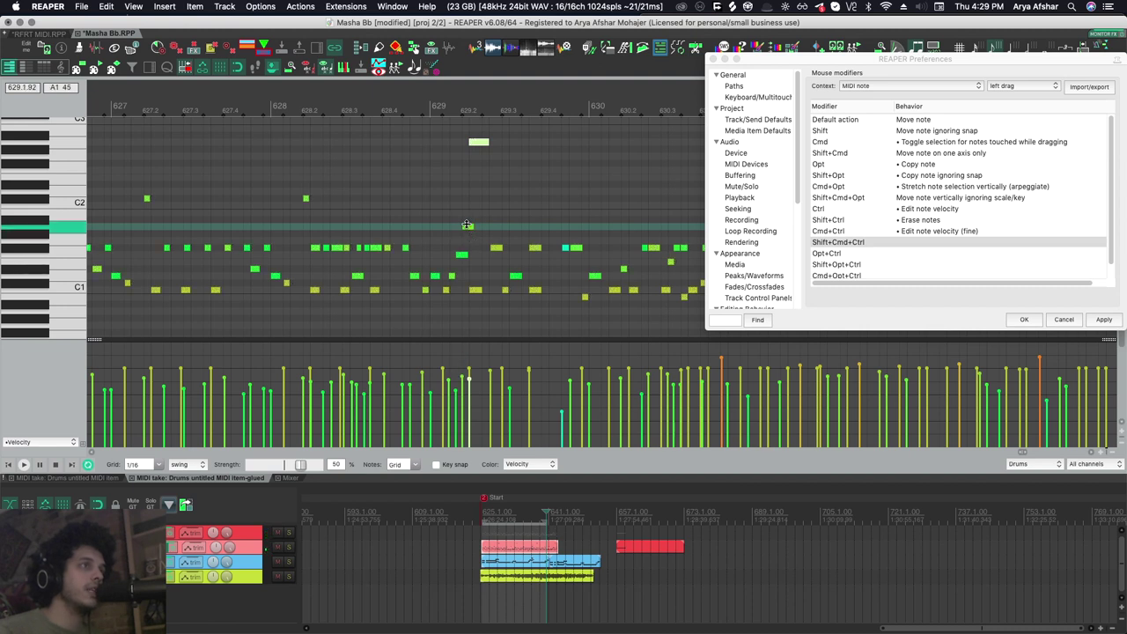
left_click_drag(469, 227, 470, 228)
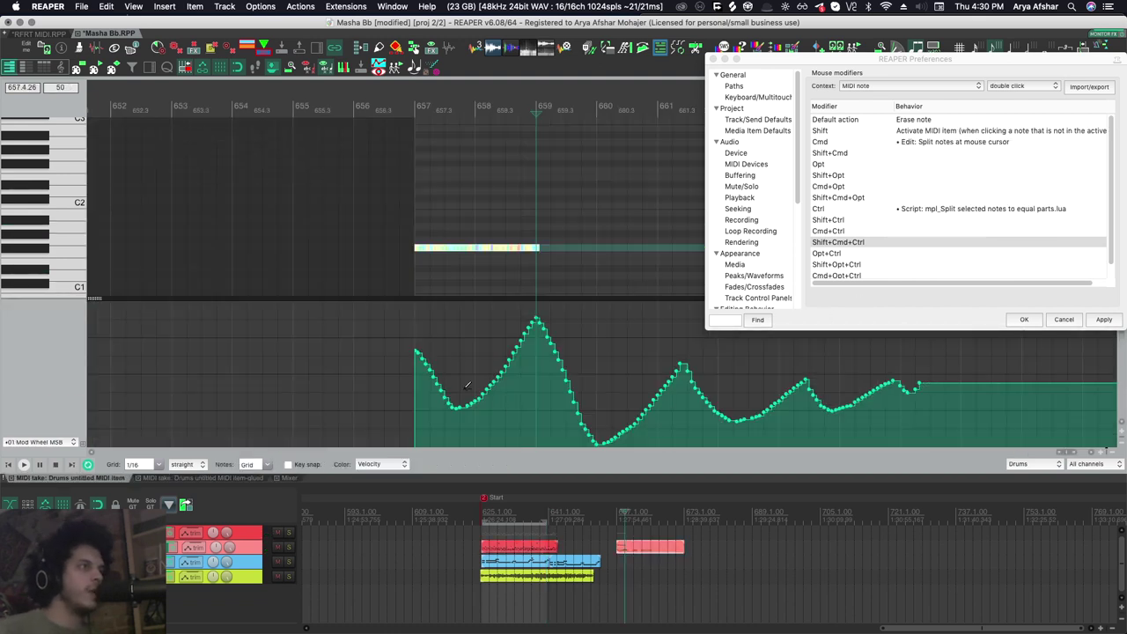
Redraw the Mod Wheel curve in the Drums item from bar 657 onward with several freehand and smoothing passes
mouse_move(425, 351)
left_mouse_down()
mouse_move(457, 391)
mouse_move(522, 359)
mouse_move(559, 359)
mouse_move(597, 400)
mouse_move(797, 408)
mouse_move(880, 388)
left_mouse_up()
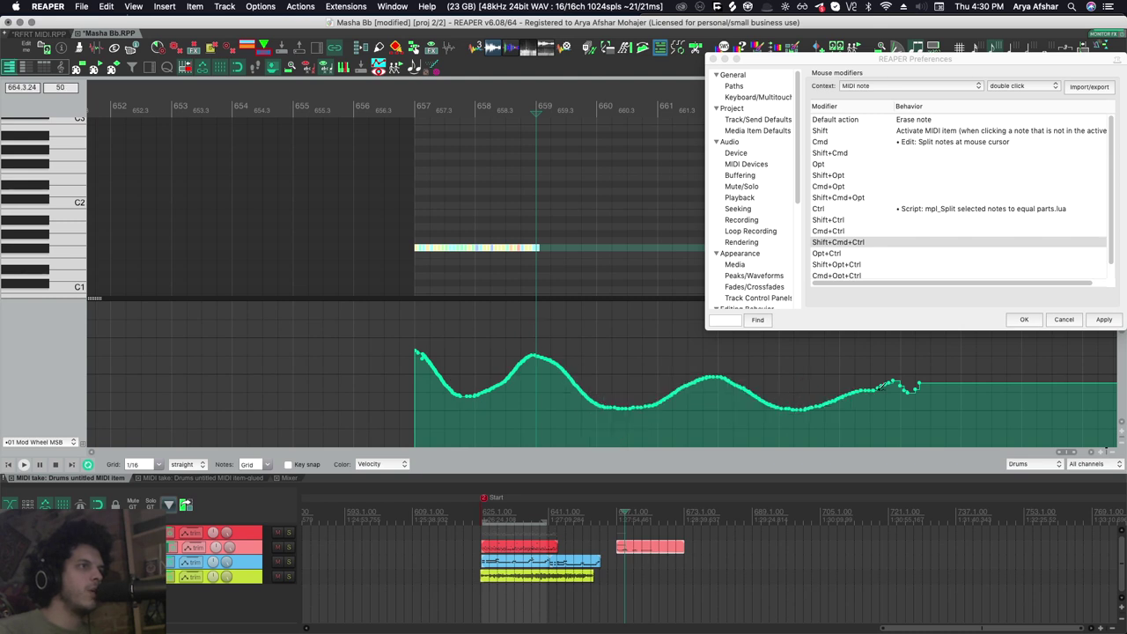
mouse_move(361, 322)
left_mouse_down()
mouse_move(595, 414)
mouse_move(812, 430)
mouse_move(928, 386)
left_mouse_up()
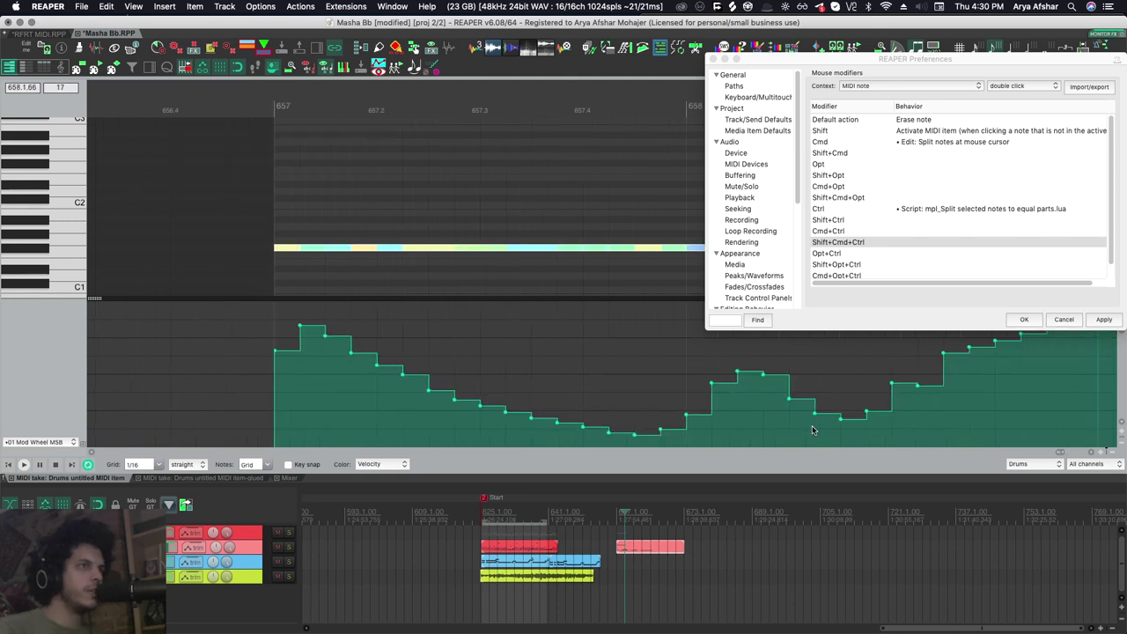
scroll(729, 401, "right", 5)
mouse_move(554, 364)
left_mouse_down()
mouse_move(593, 387)
mouse_move(691, 404)
left_mouse_up()
mouse_move(206, 339)
left_mouse_down()
mouse_move(321, 344)
mouse_move(440, 381)
mouse_move(785, 393)
left_mouse_up()
scroll(602, 401, "left", 2)
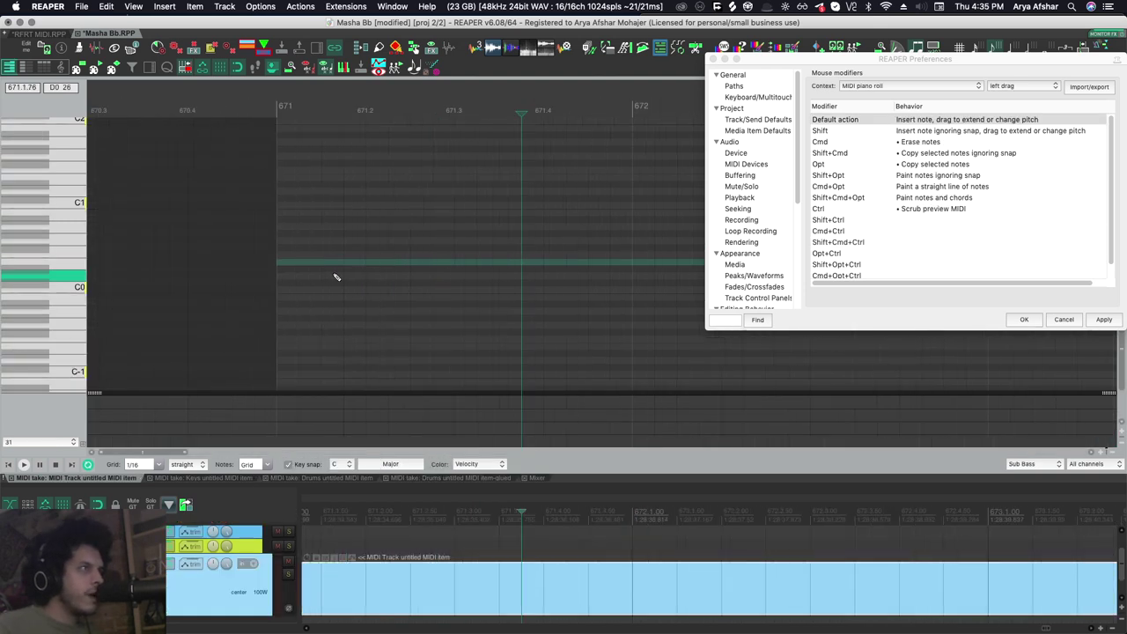
Paint a freehand line of notes from the start of bar 671 in the Sub Bass item and play it back
mouse_move(280, 256)
left_mouse_down()
mouse_move(310, 261)
mouse_move(488, 381)
mouse_move(521, 381)
left_mouse_up()
left_click(252, 105)
key("space")
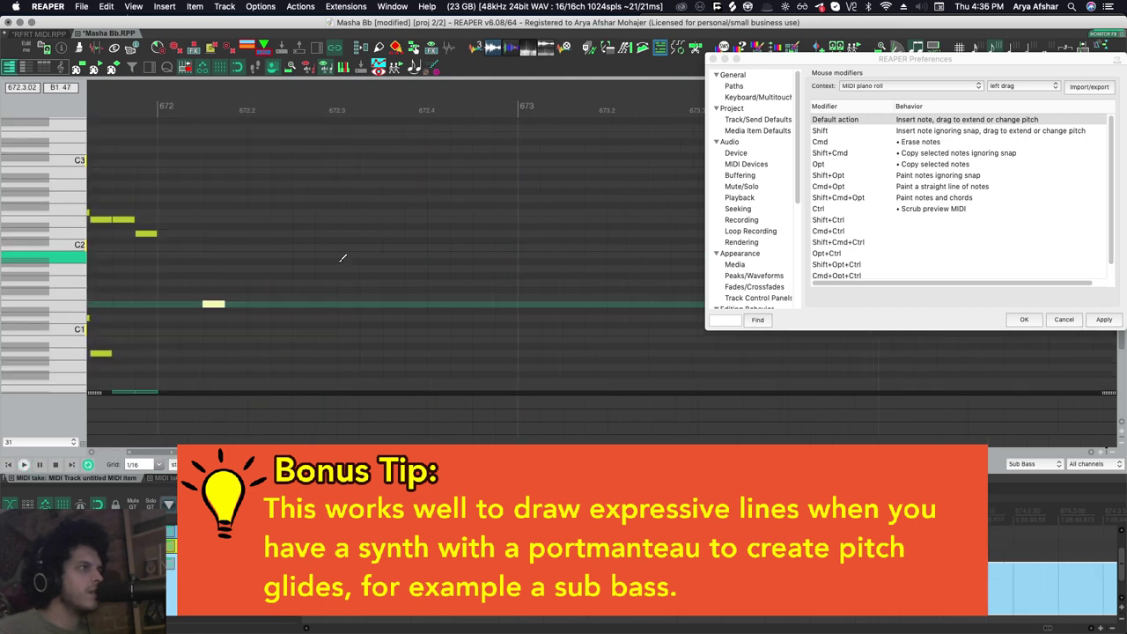
With a 1/32 grid, paint a straight descending line of notes from C3 at 672.4 to A1 at 673 and play it
left_click_drag(429, 163, 456, 185)
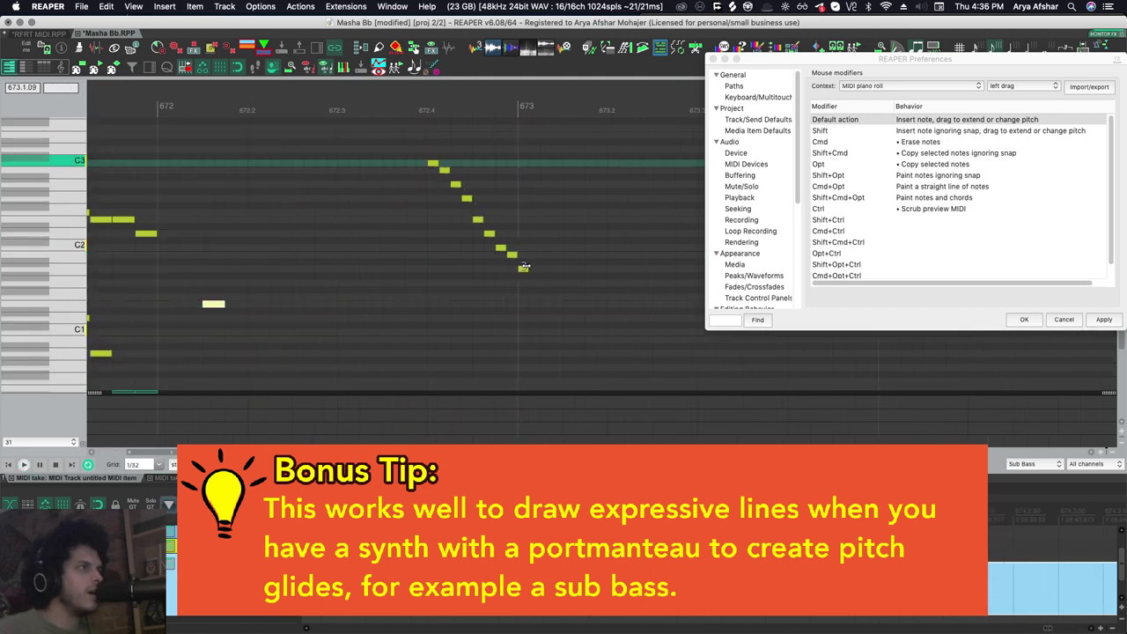
left_click(416, 109)
key("space")
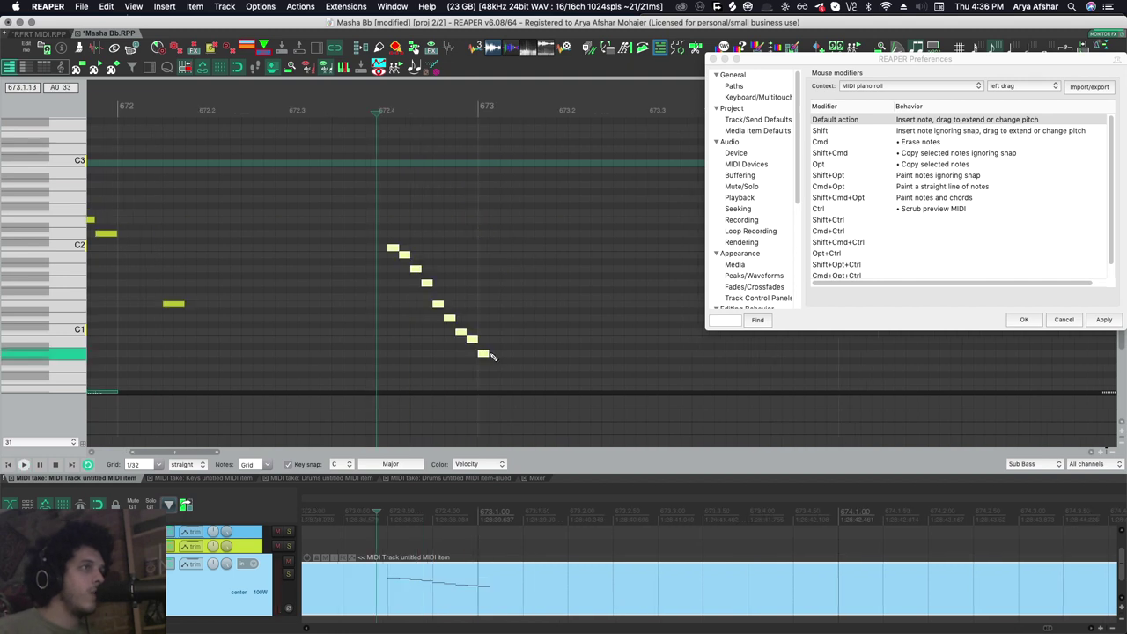
Compress the selected descending run toward 672.4 from its last note, play it back, and stretch the run's end out again
left_click(484, 352)
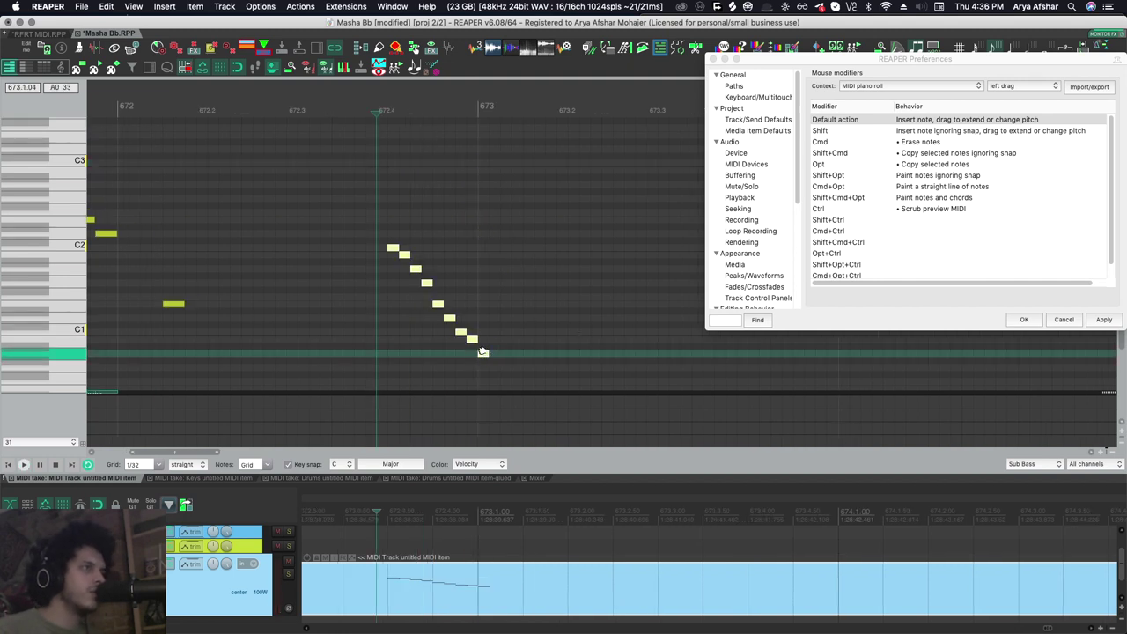
left_click_drag(482, 352, 411, 347)
key("space")
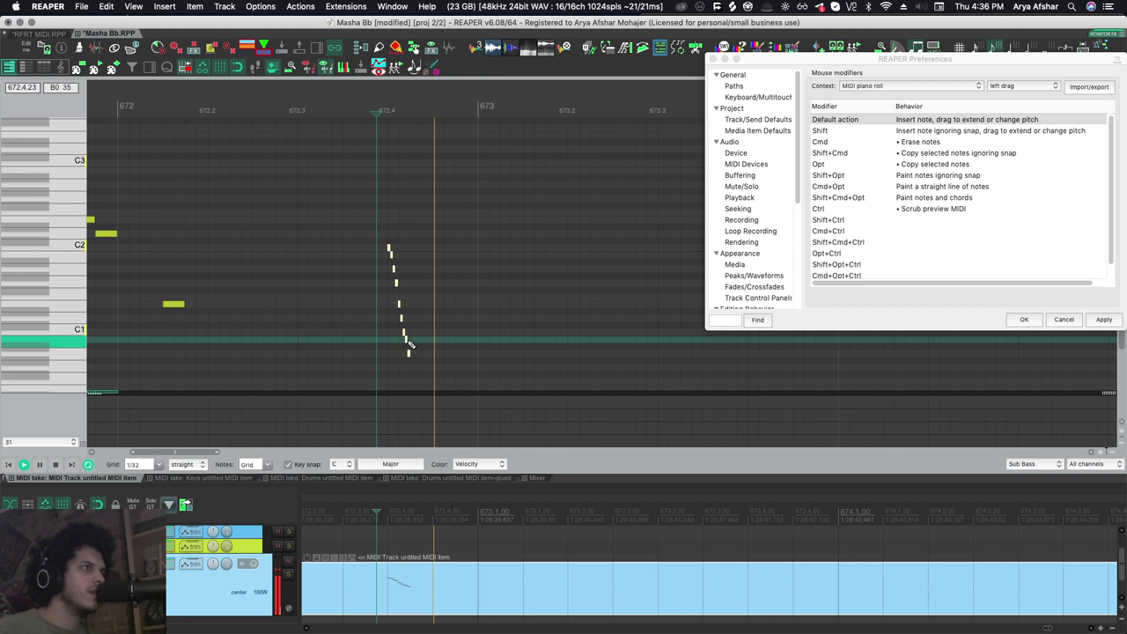
key("space")
scroll(408, 346, "up", 4)
left_click_drag(383, 353, 612, 364)
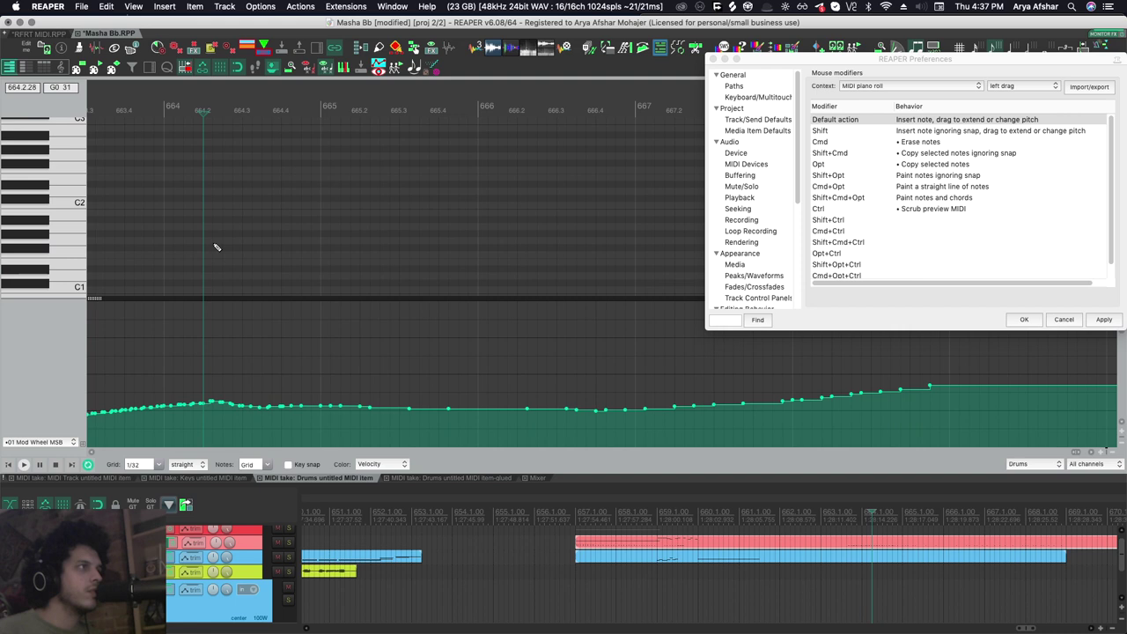
Paint a continuous row of 1/32 F#1 notes from bar 664 to just past 665 in the Drums item
left_click(175, 247)
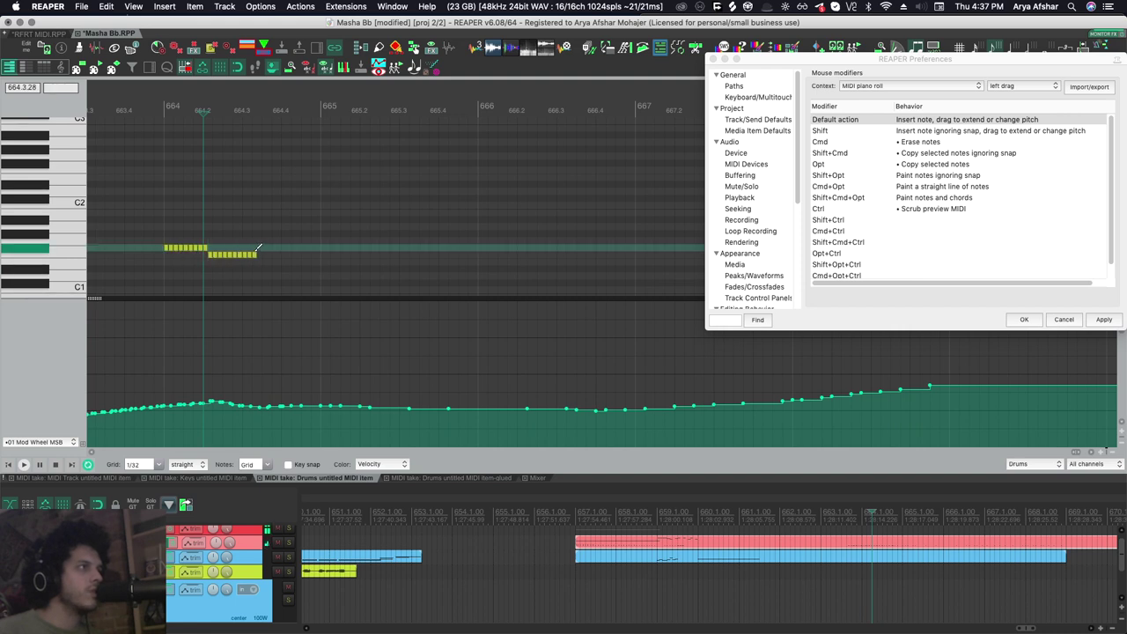
left_click_drag(315, 247, 330, 247)
Try erasing F#1 notes near 664.3 to leave gaps in the pattern, and play the result from just before bar 664
scroll(330, 249, "up", 2)
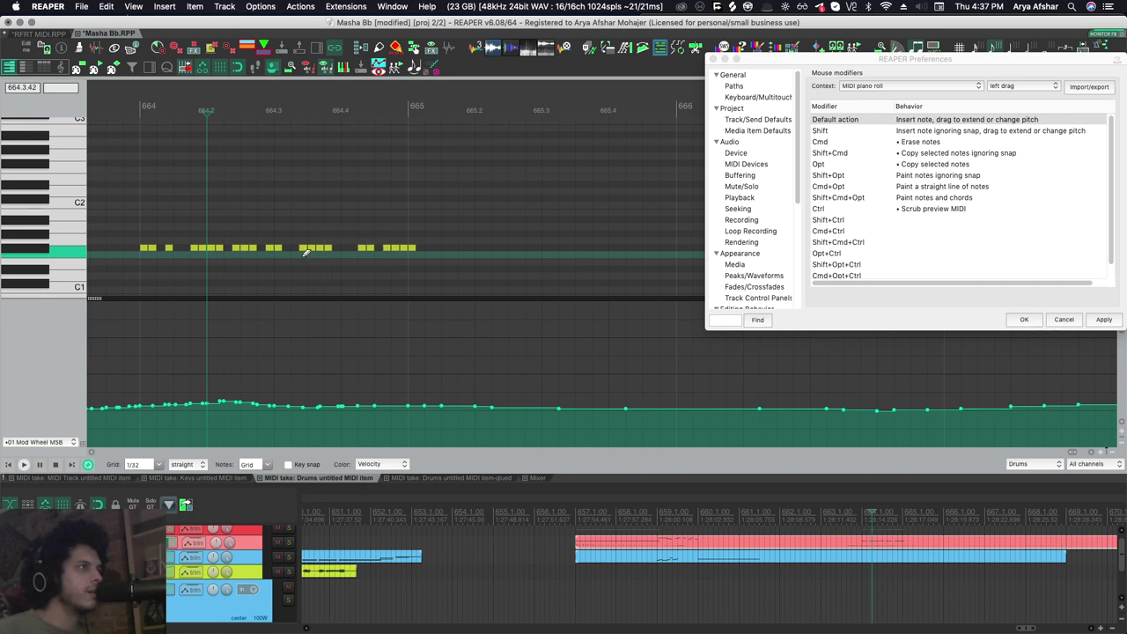
left_click_drag(304, 252, 313, 248)
left_click(135, 105)
key("space")
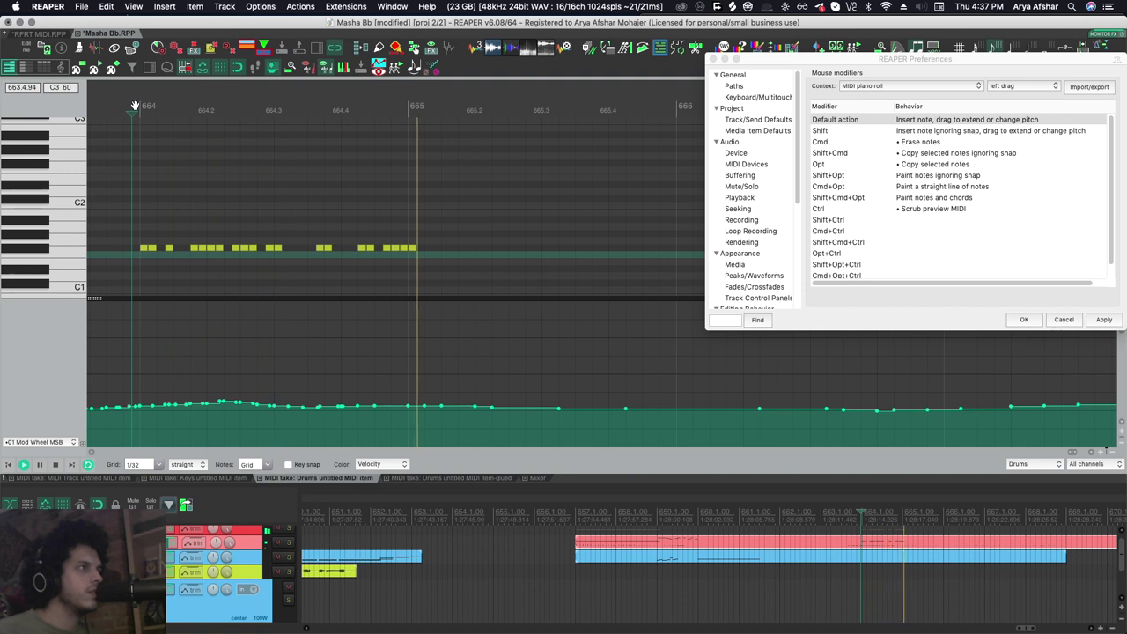
key("space")
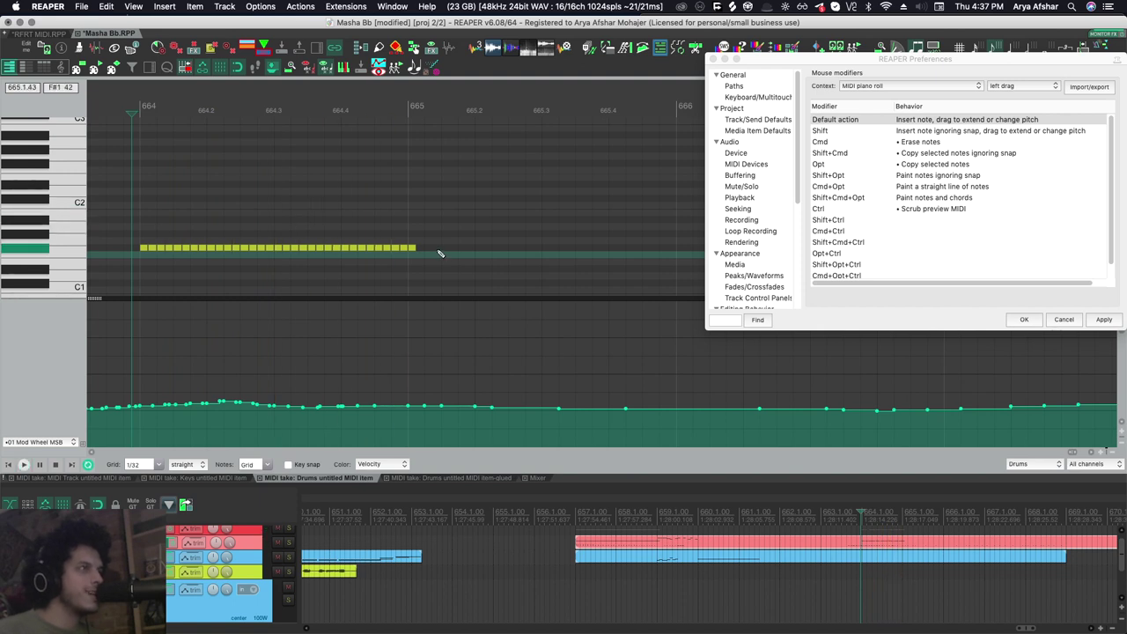
Open the earlier MIDI item on the Keys track, ending near bar 653, in the MIDI editor
scroll(517, 266, "down", 2)
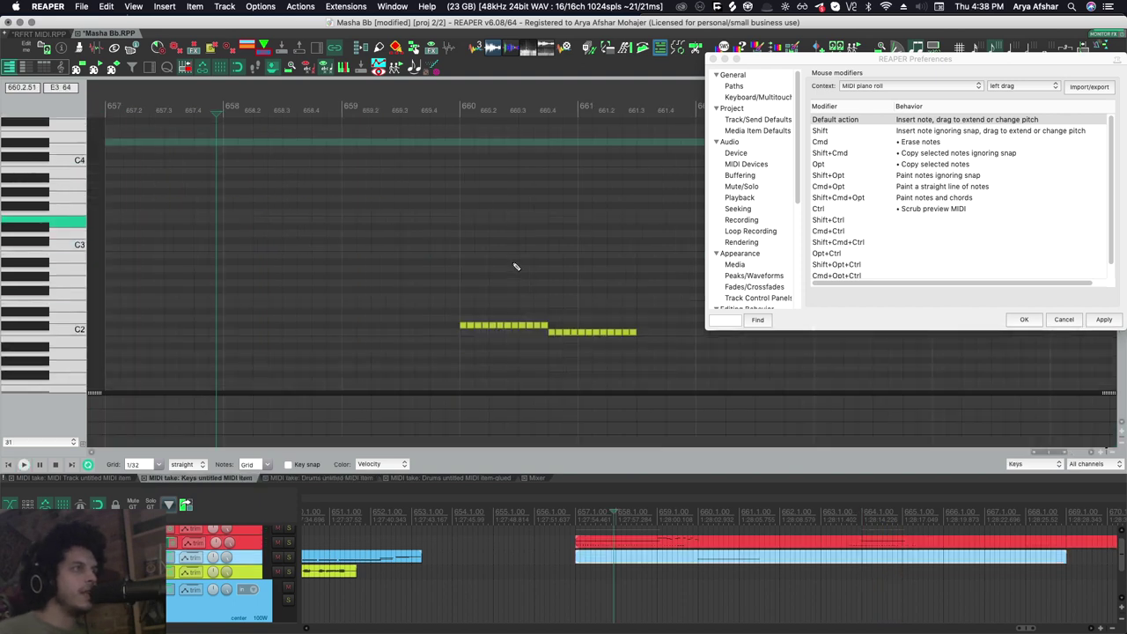
scroll(517, 267, "down", 2)
scroll(452, 553, "left", 4)
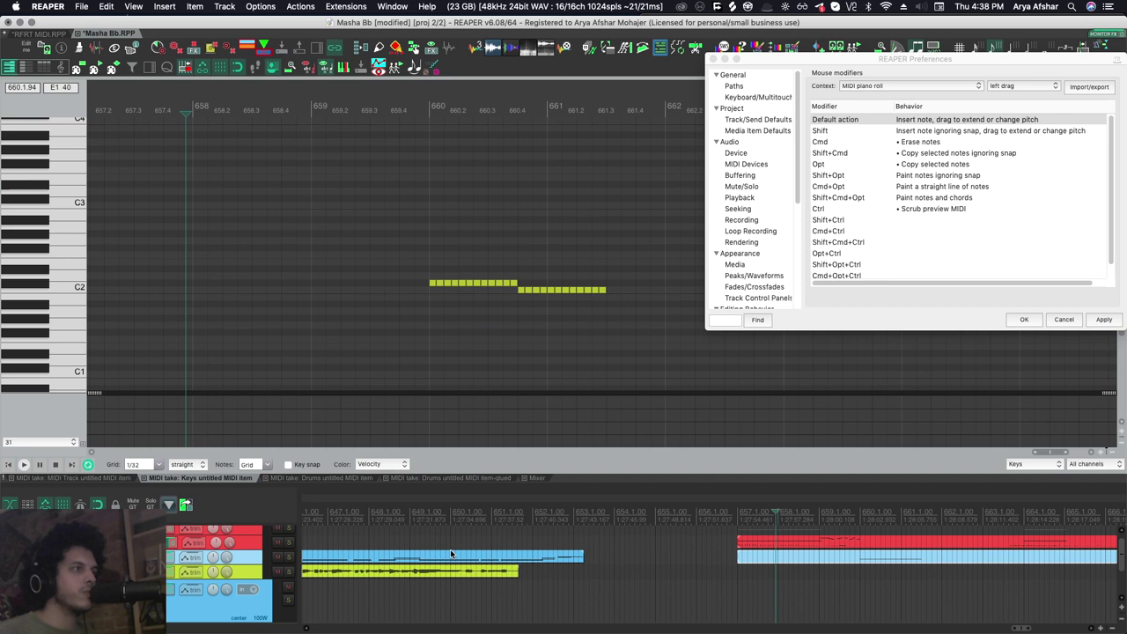
double_click(417, 558)
scroll(438, 350, "down", 2)
scroll(362, 304, "up", 3)
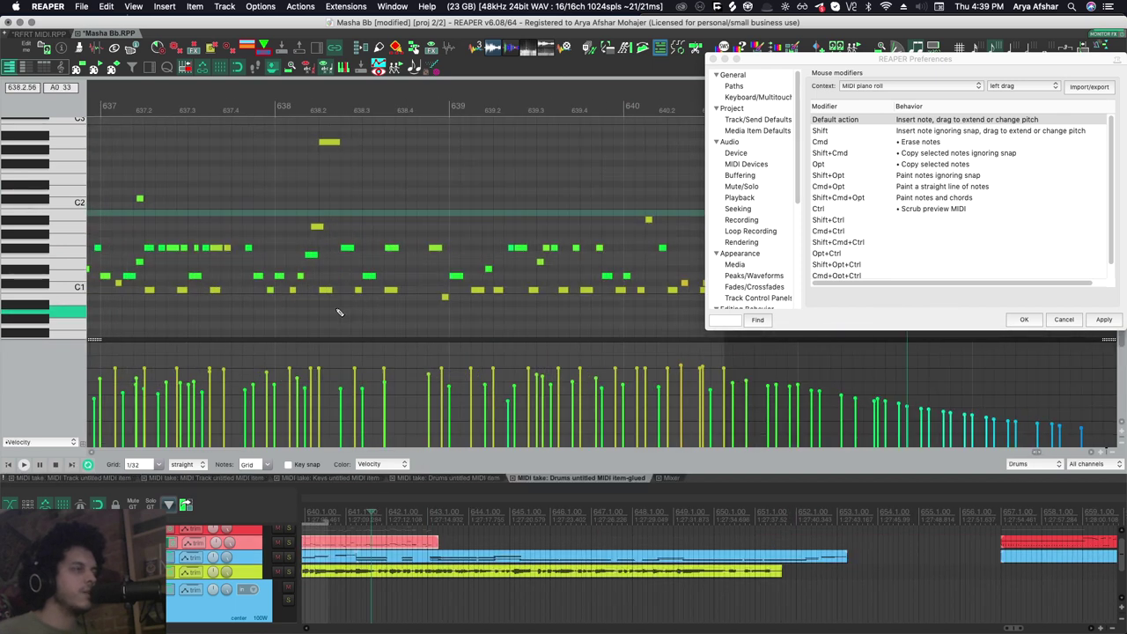
Scrub-preview the glued Drums take from about bar 638 to 639.3 and select the Ctrl modifier's Scrub preview MIDI behavior
left_click_drag(267, 305, 570, 333)
left_click(933, 209)
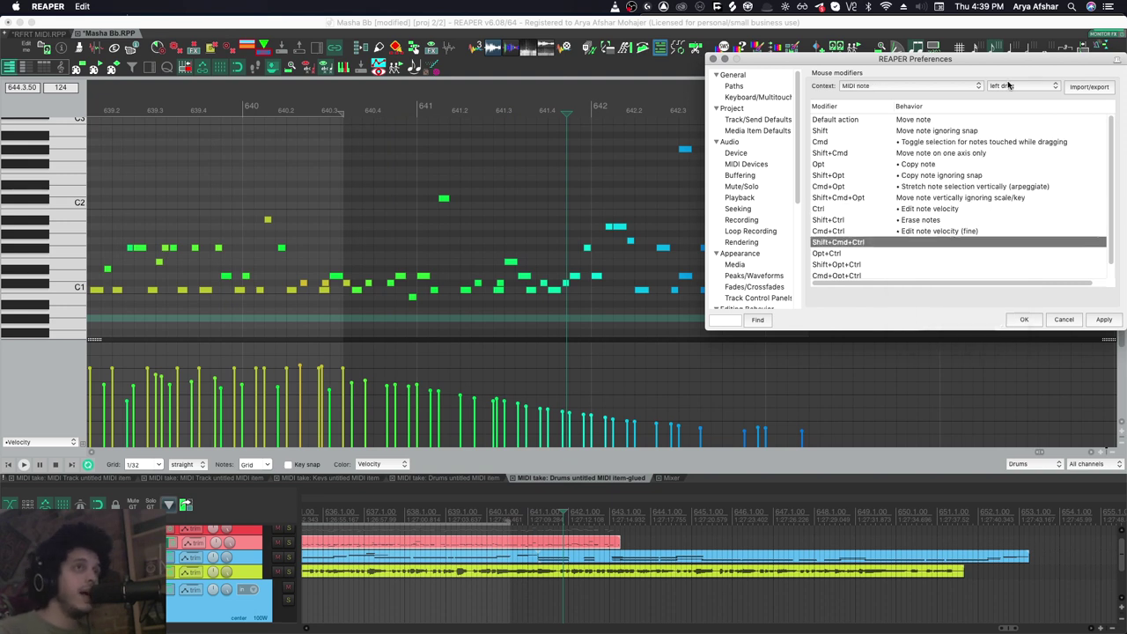
Show the double click modifiers for the MIDI note context
left_click(1007, 87)
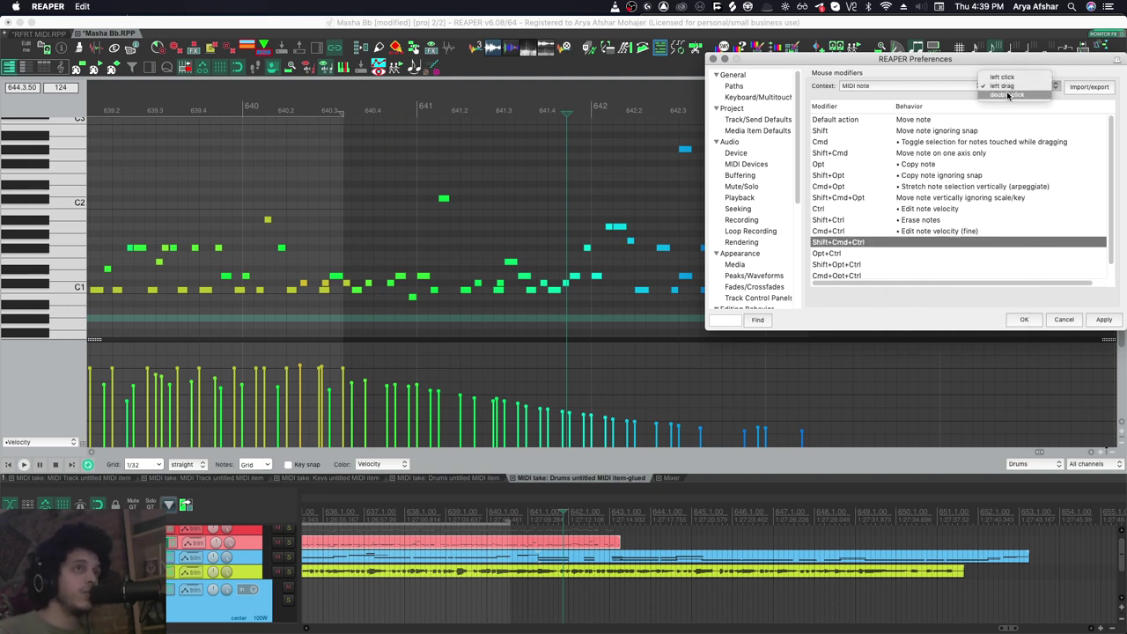
left_click(1008, 94)
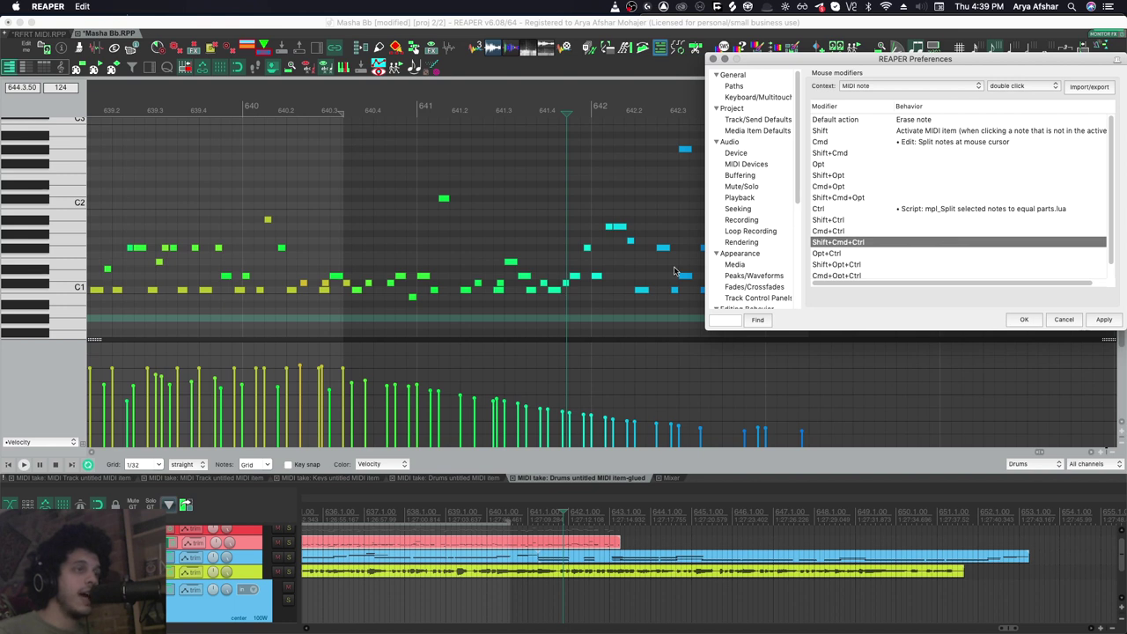
Open the Drums MIDI item that starts at bar 669 in the MIDI editor
scroll(442, 522, "down", 5)
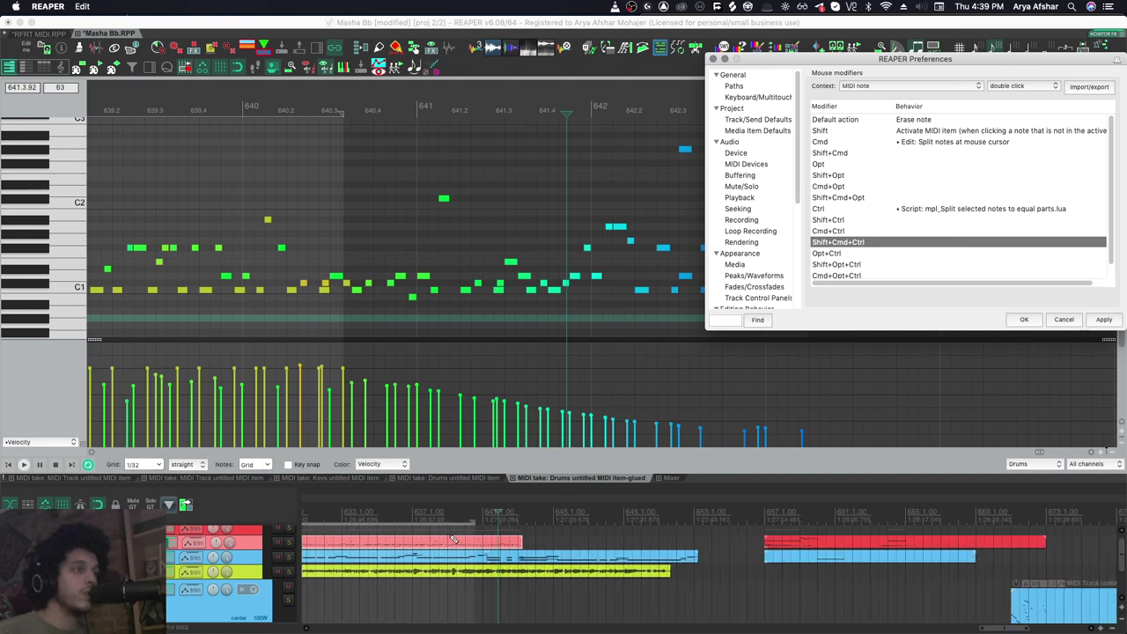
scroll(578, 538, "right", 8)
double_click(578, 546)
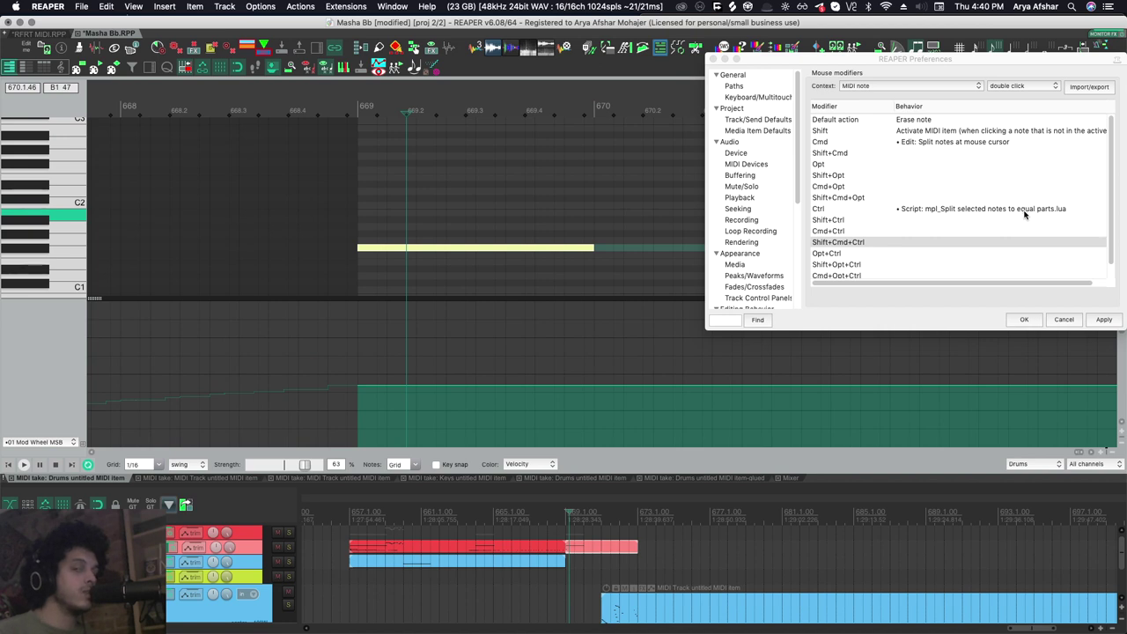
Split the long F#1 note in bar 669 into equal parts and erase one of the parts near the bar's start
double_click(420, 249, "ctrl")
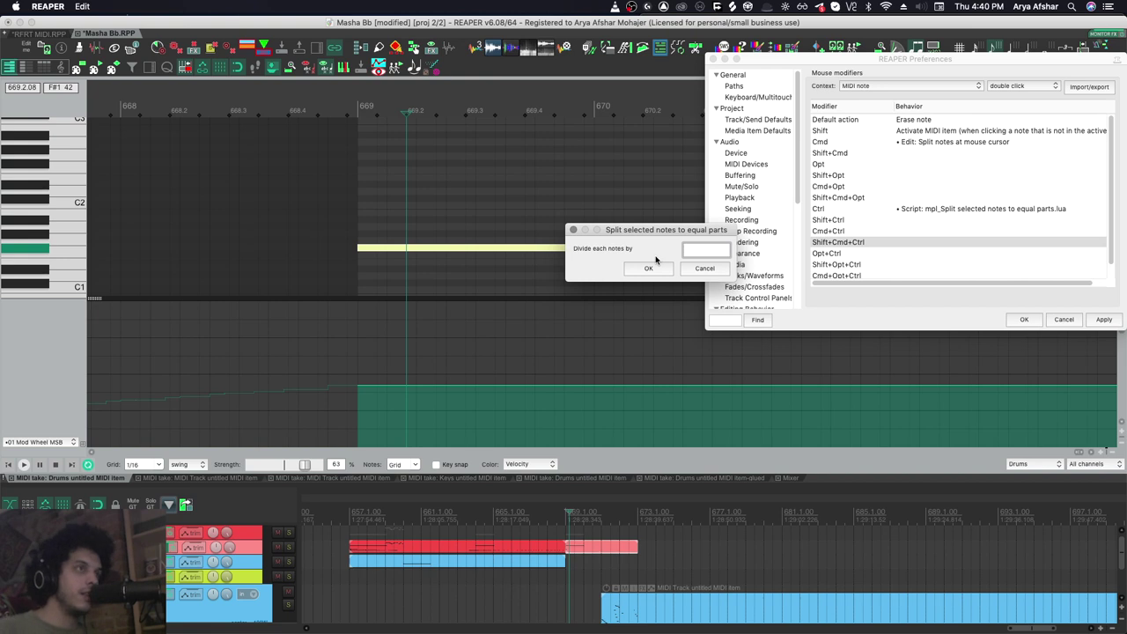
key("Return")
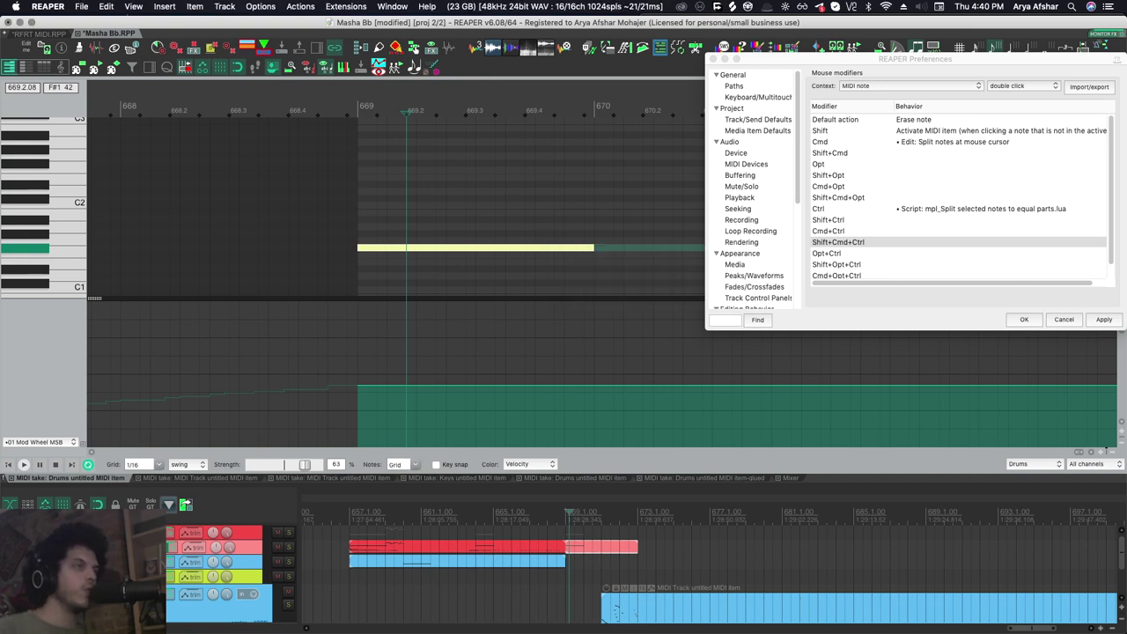
double_click(241, 206)
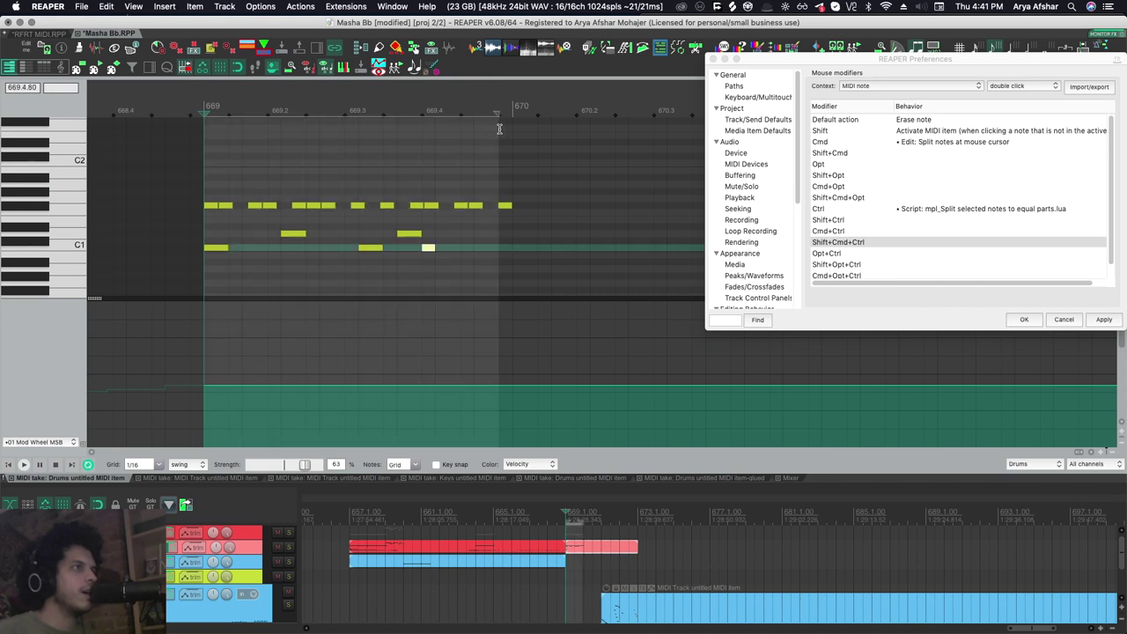
Extend the loop end to bar 670 and play the drum pattern in bar 669
left_click_drag(498, 127, 510, 130)
key("space")
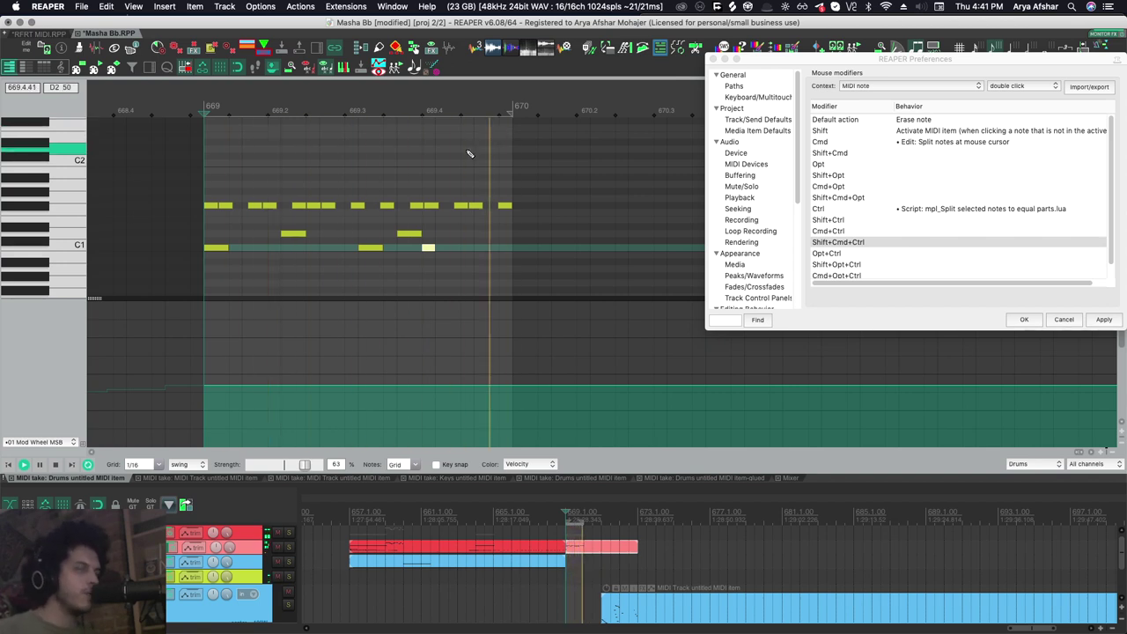
key("space")
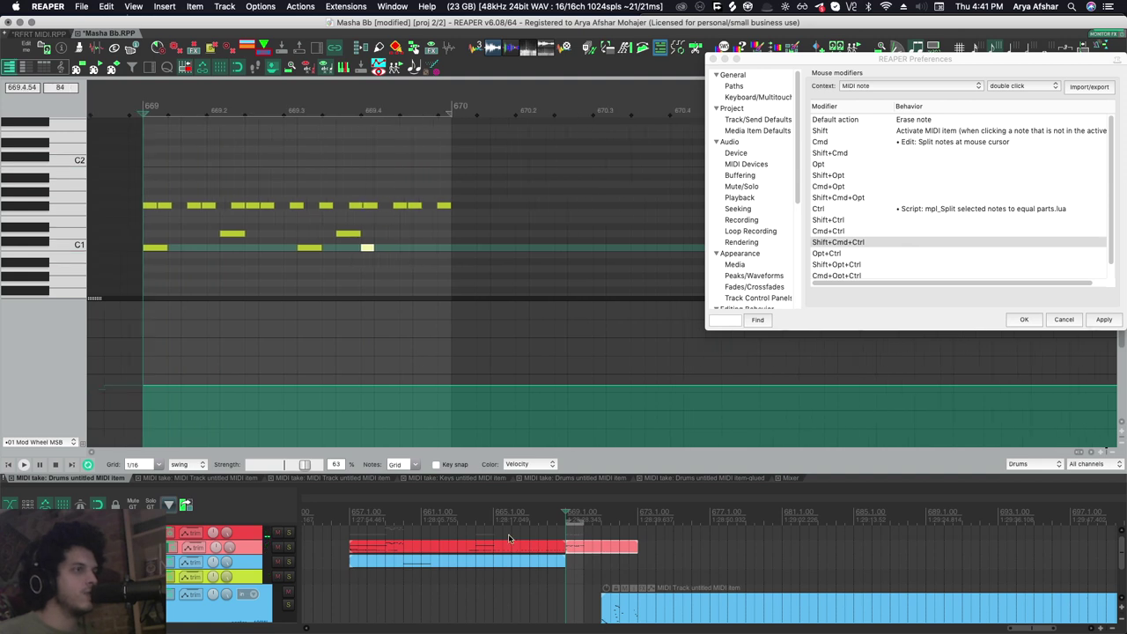
Split the Drums item at bar 670 and open the part starting there in the MIDI editor
key("shift+s")
double_click(595, 544)
scroll(337, 284, "right", 1)
scroll(299, 268, "left", 2)
scroll(299, 268, "down", 1)
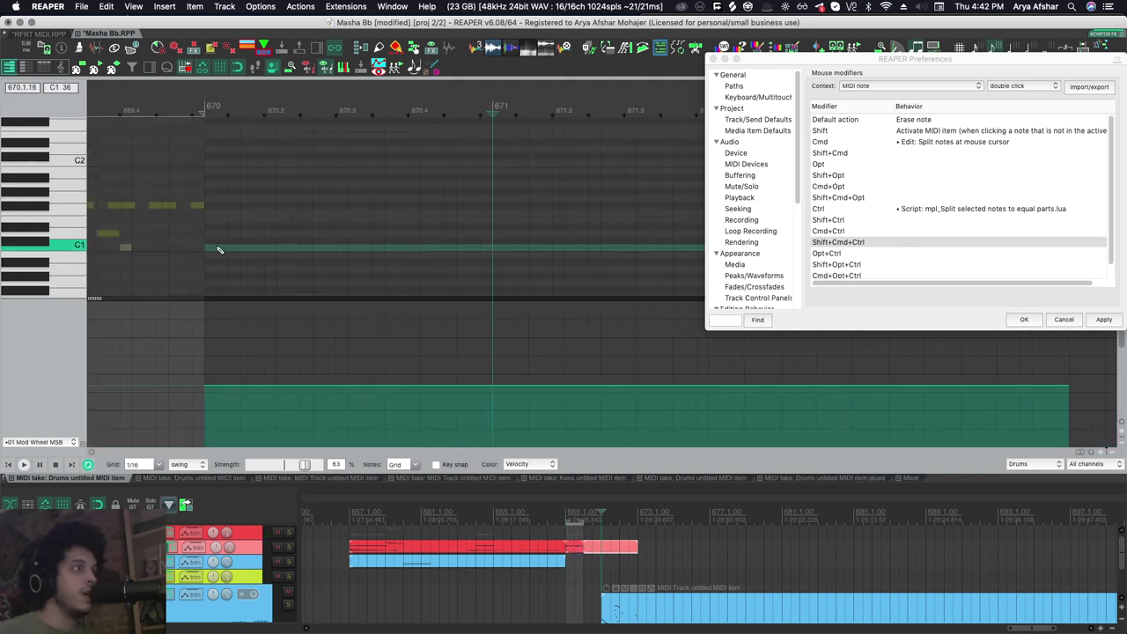
Draw F1 and A1 notes spanning bar 670 and split the A1 note into equal parts
left_click_drag(214, 220, 490, 214)
left_click_drag(210, 185, 249, 186)
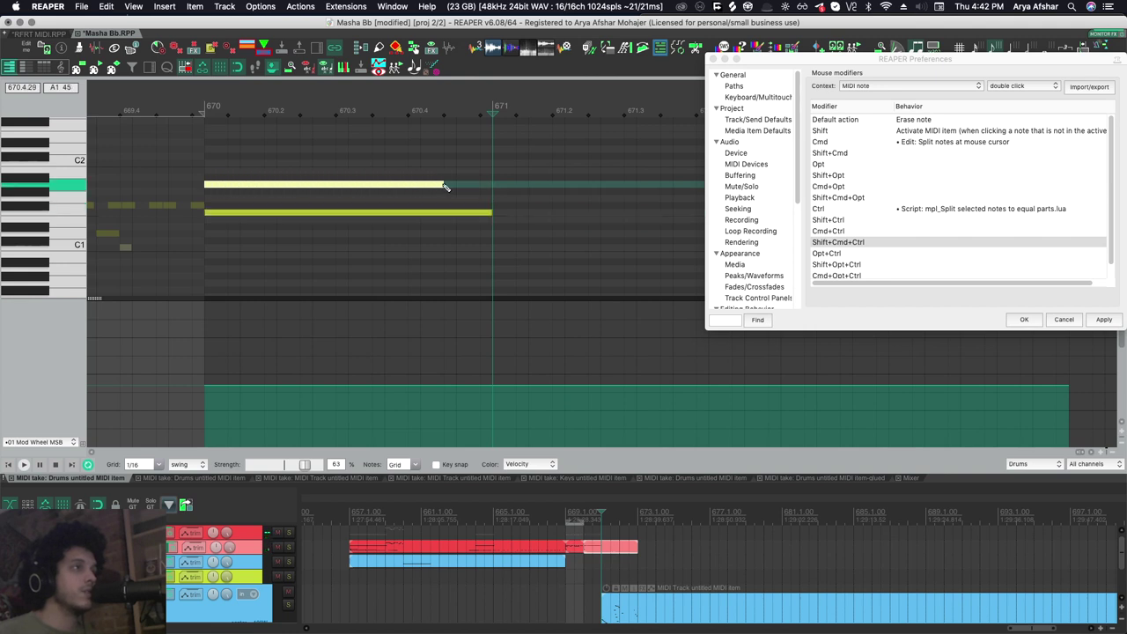
double_click(401, 184, "ctrl+shift+super")
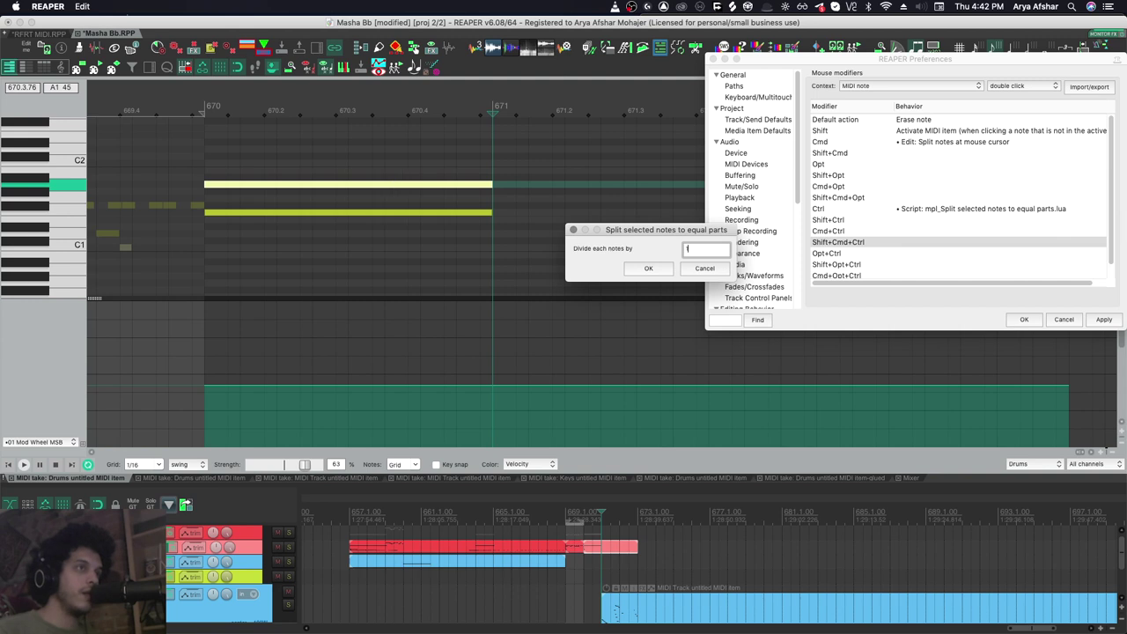
key("Return")
Split the F1 note in bar 670 into 8 equal parts
left_click_drag(357, 200, 337, 242)
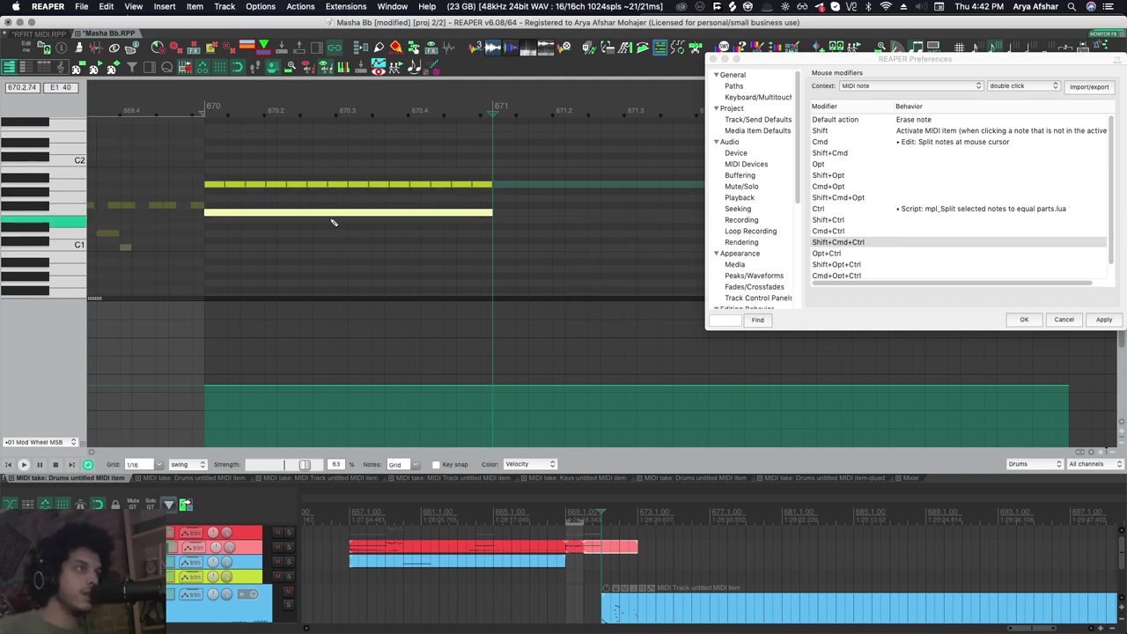
double_click(328, 212, "ctrl")
type("8")
key("Escape")
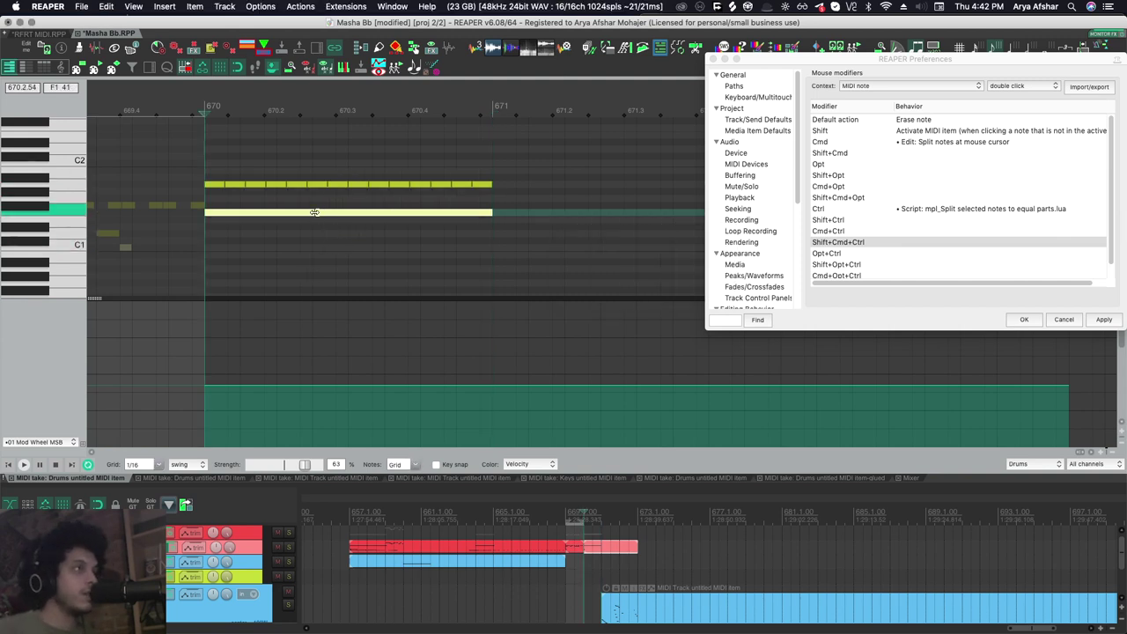
Play the polyrhythm looped over bar 670 and insert a C1 note at 670.4
key("space")
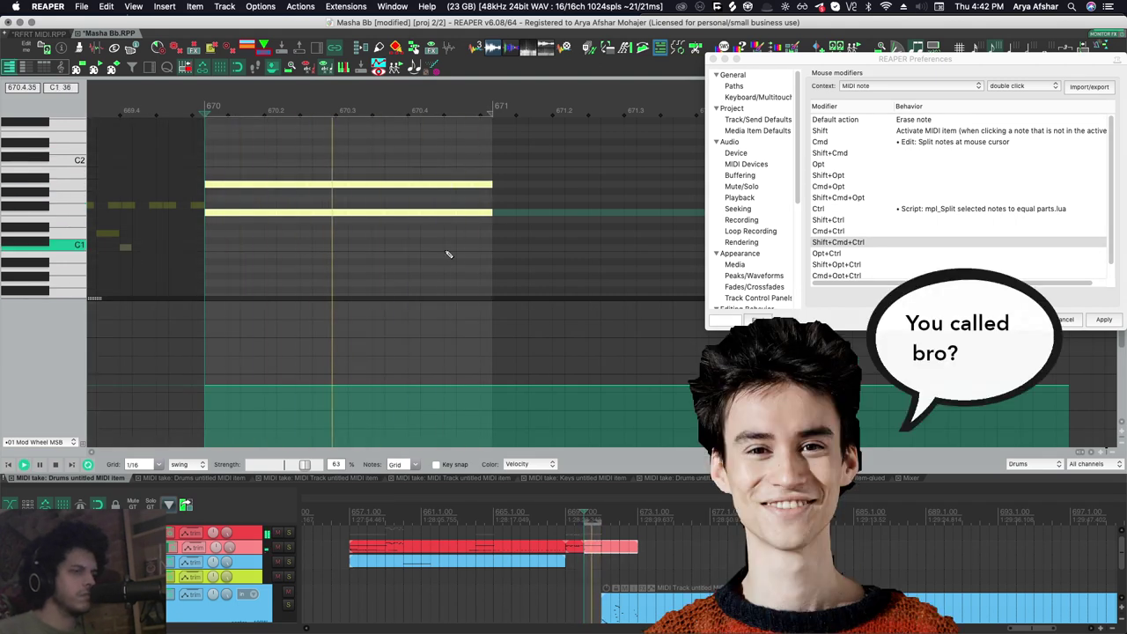
key("space")
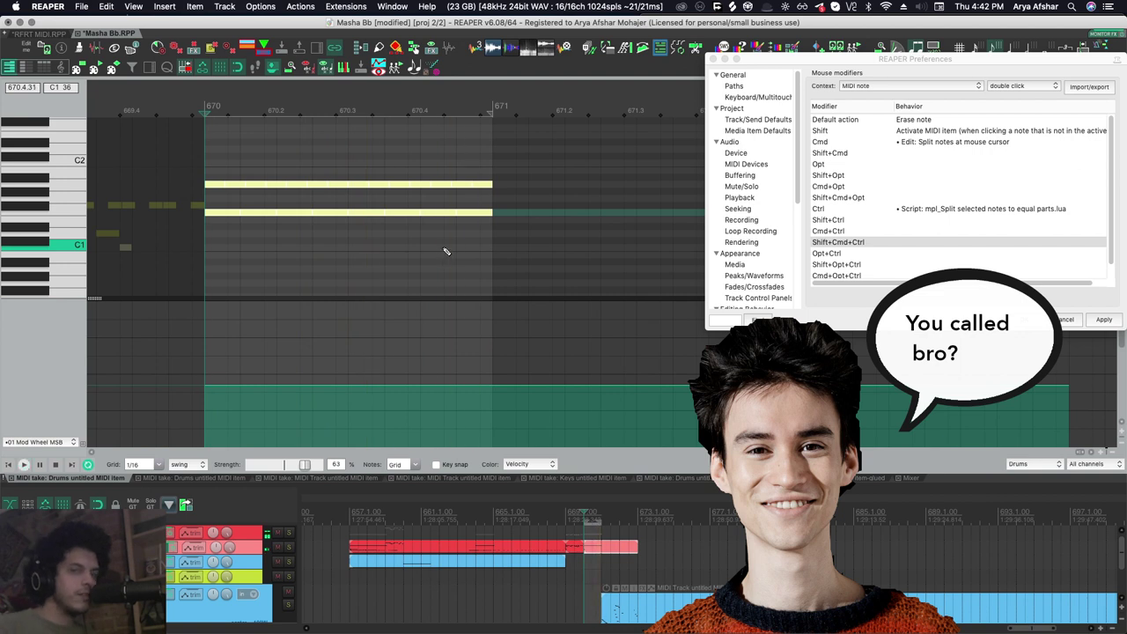
double_click(445, 253)
scroll(407, 240, "right", 3)
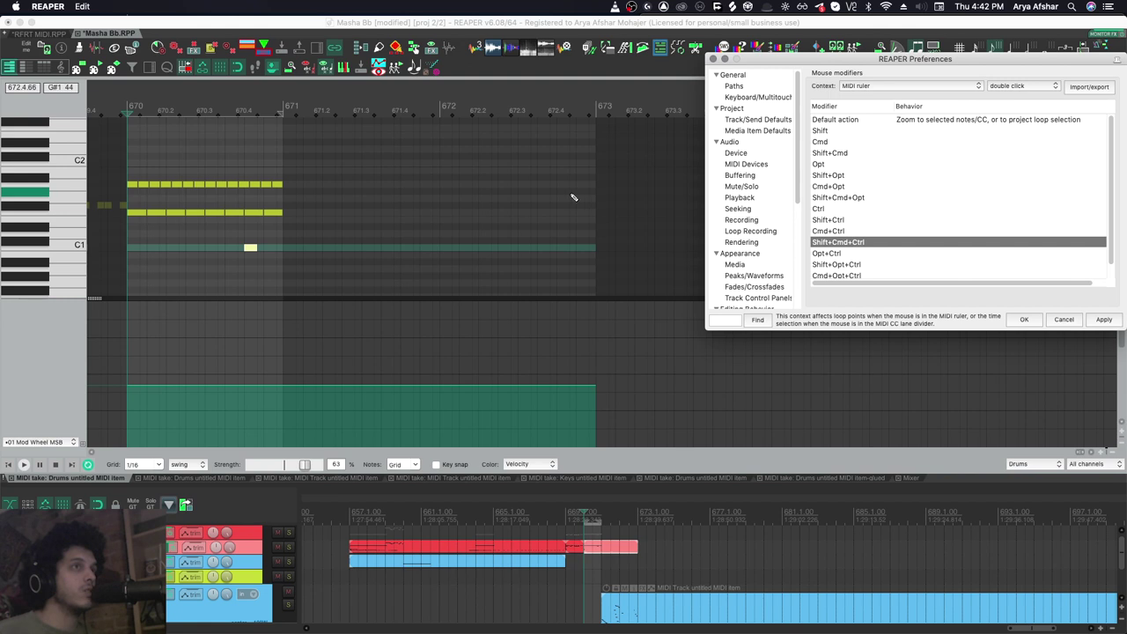
Reopen the bar 669 Drums item in the MIDI editor and select all of its notes
scroll(572, 201, "left", 3)
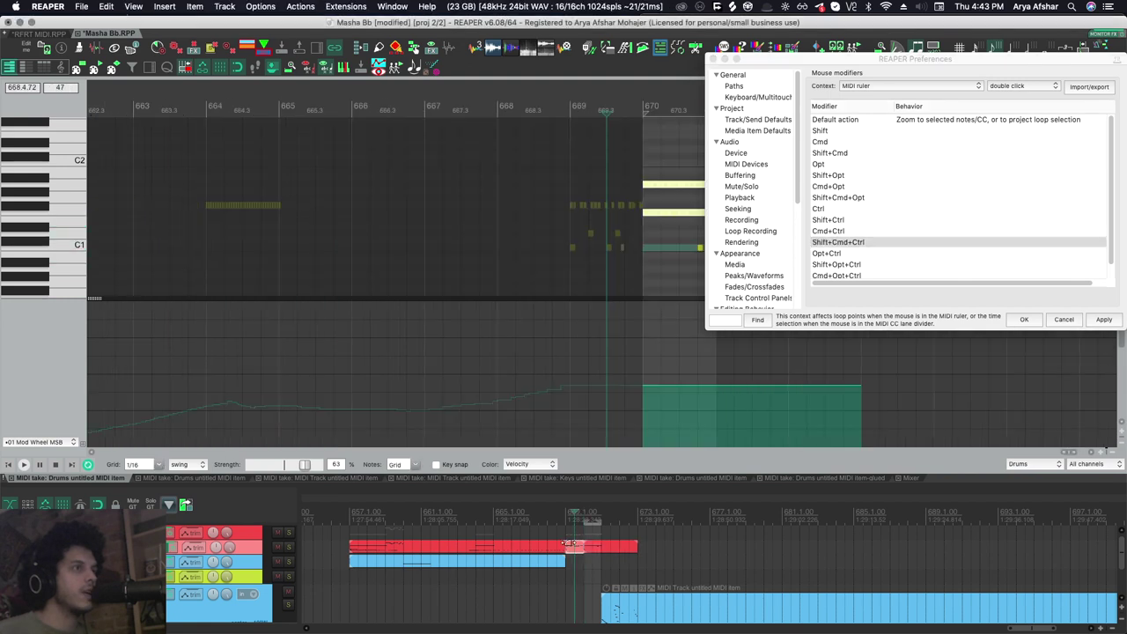
double_click(570, 544)
left_click_drag(255, 164, 604, 279)
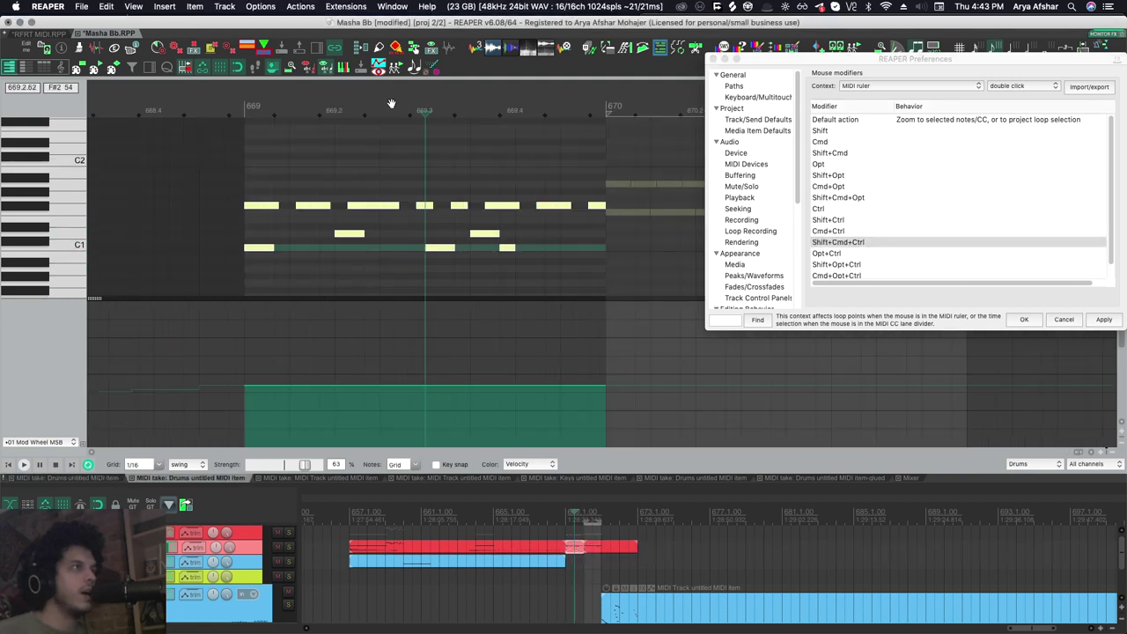
Shorten and shift the loop along the MIDI ruler, and set it to span bar 669 to 670
left_click_drag(390, 105, 447, 113)
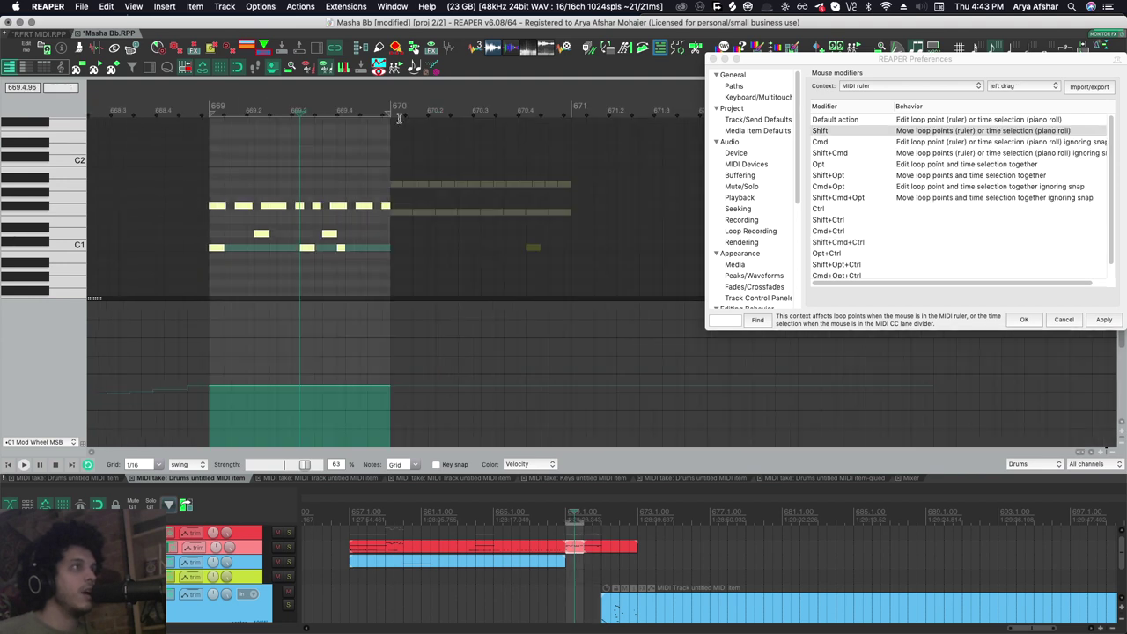
left_click_drag(395, 116, 388, 121)
left_click_drag(387, 119, 361, 117)
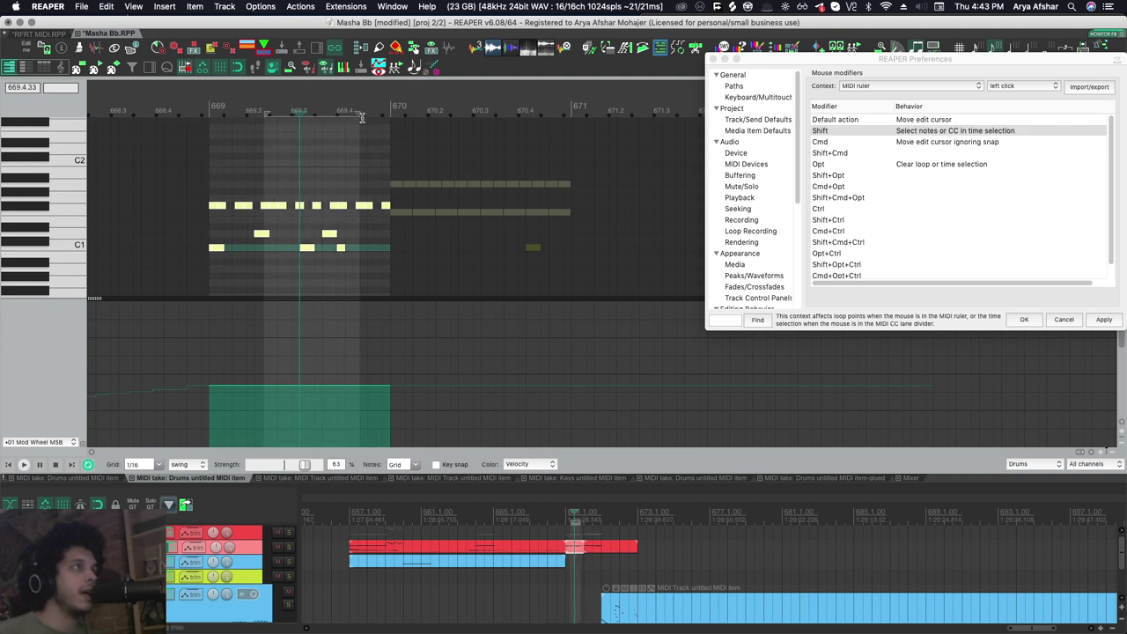
left_click_drag(219, 112, 375, 113)
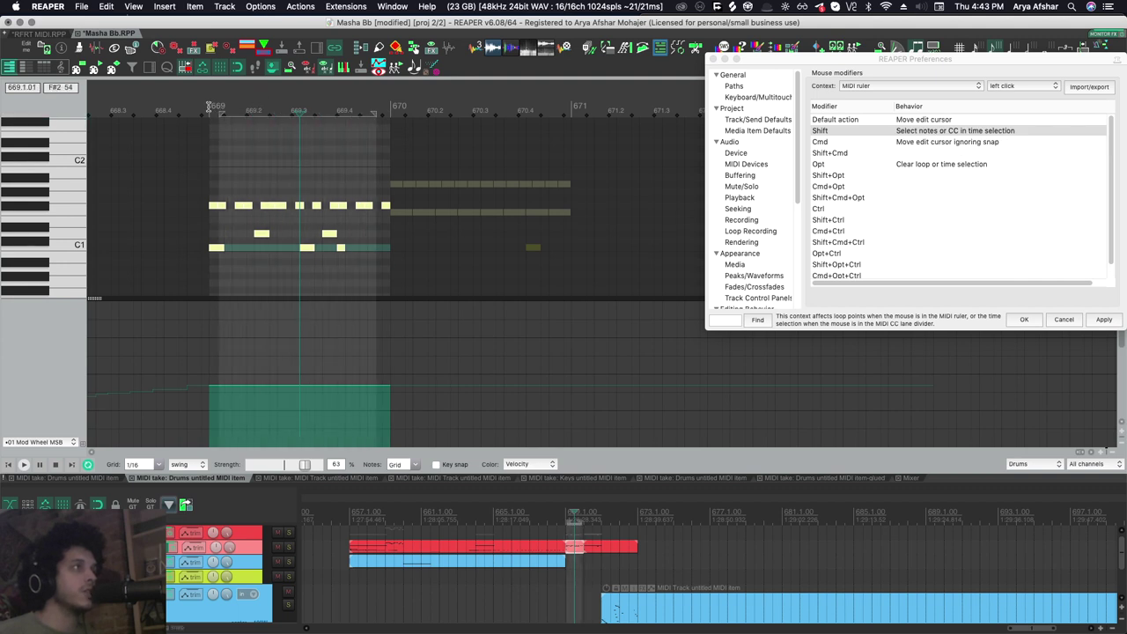
left_click_drag(209, 108, 390, 109)
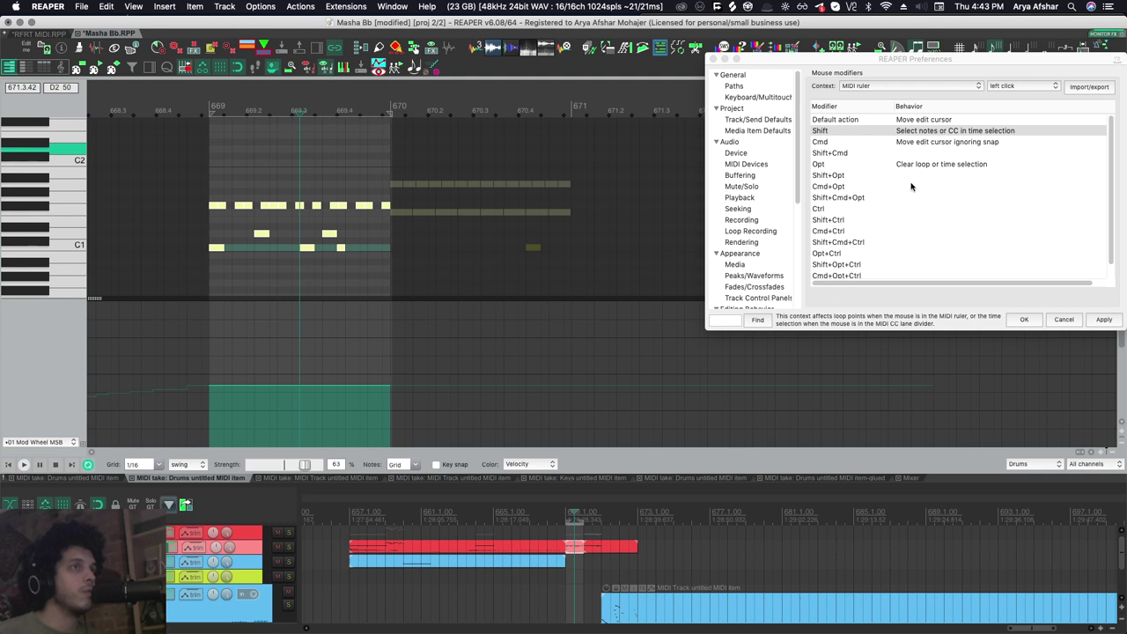
Select the MIDI piano roll's Shift+Opt left click modifier, Loop points: Set start point, and place the edit cursor at 669.2
left_click(905, 210)
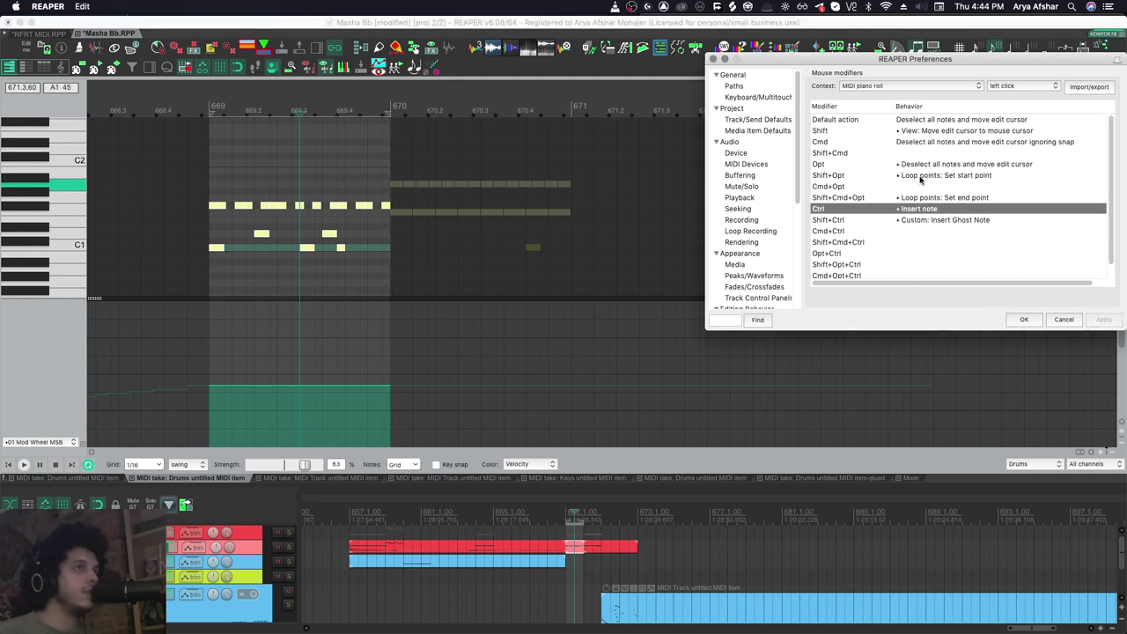
left_click(920, 177)
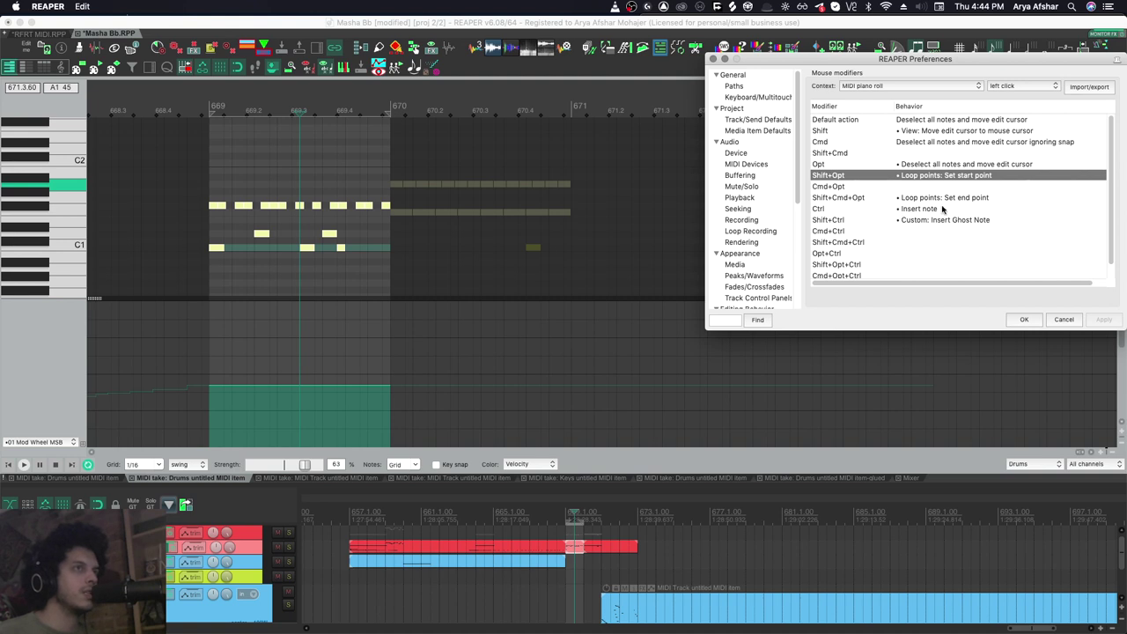
left_click(255, 155)
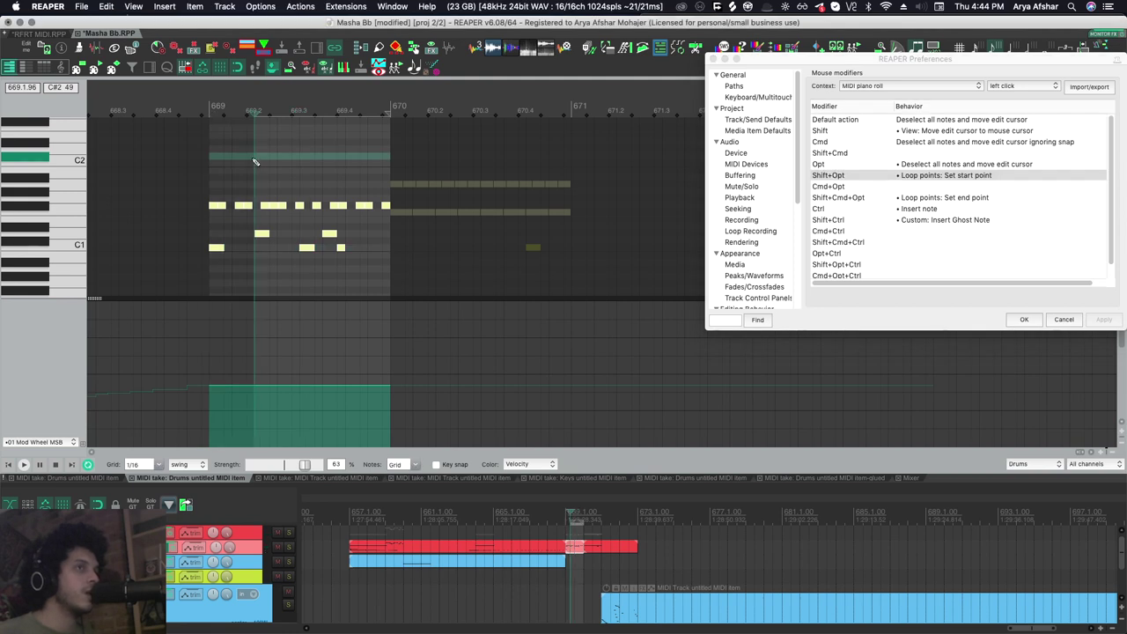
left_click_drag(255, 161, 359, 161)
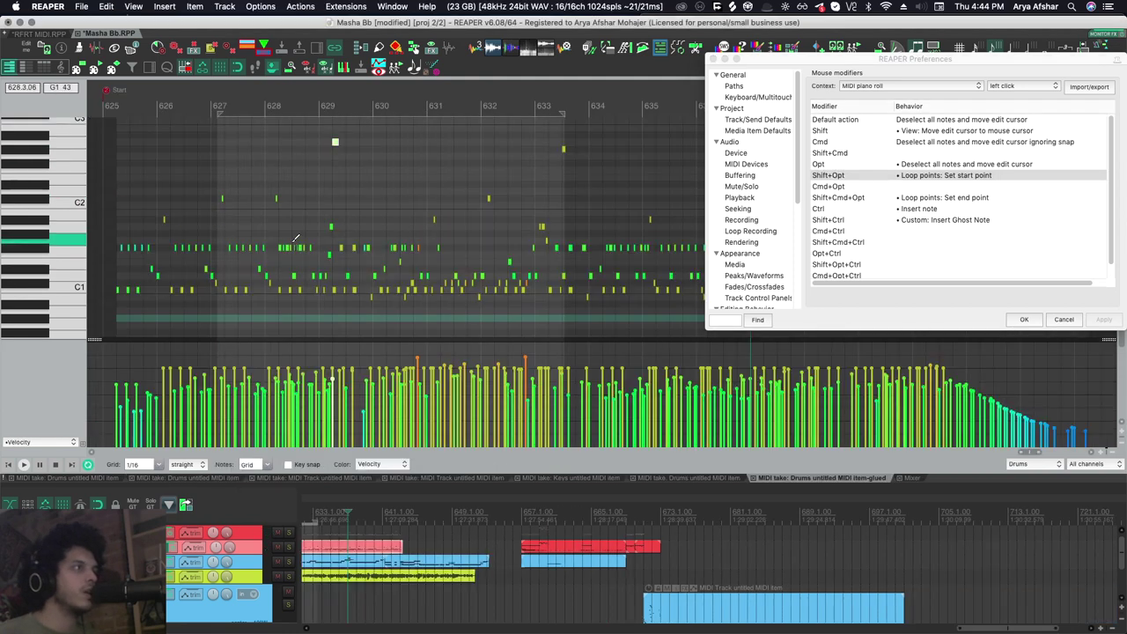
Set the loop from 628.2 to 629 within the piano roll of the glued Drums take and play it
scroll(297, 248, "up", 5)
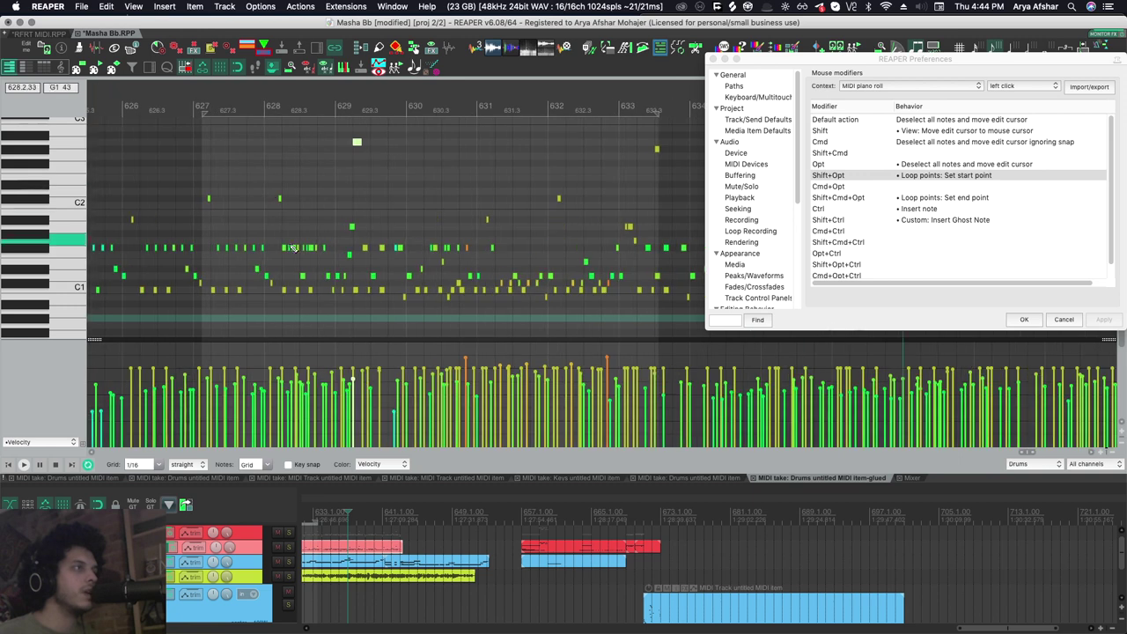
scroll(296, 250, "up", 5)
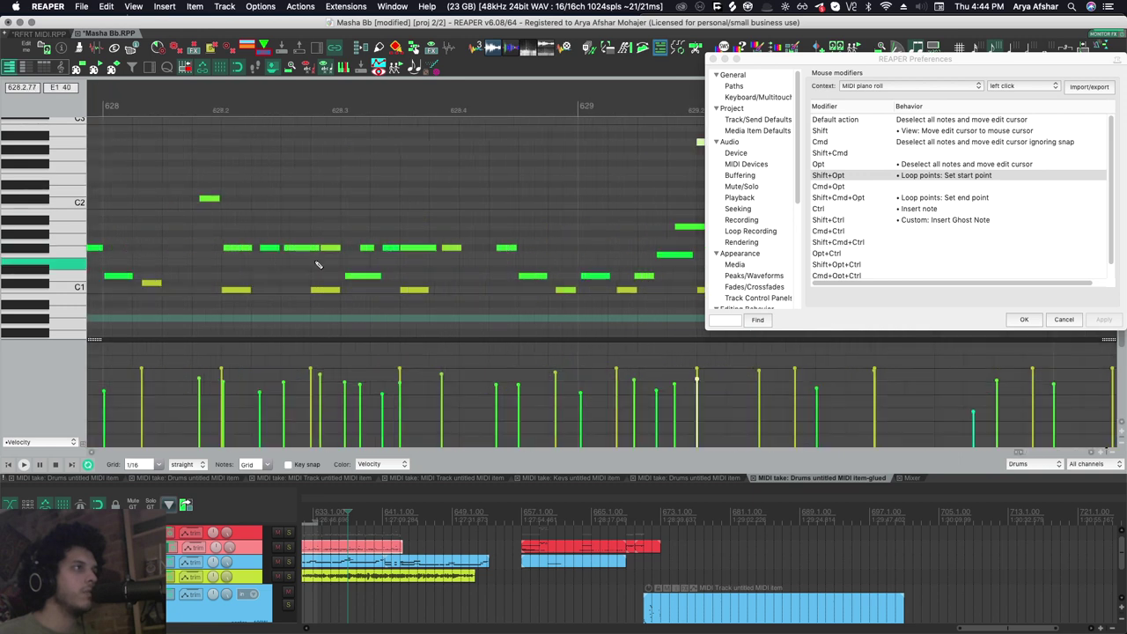
left_click(231, 222, "shift")
scroll(275, 247, "right", 2)
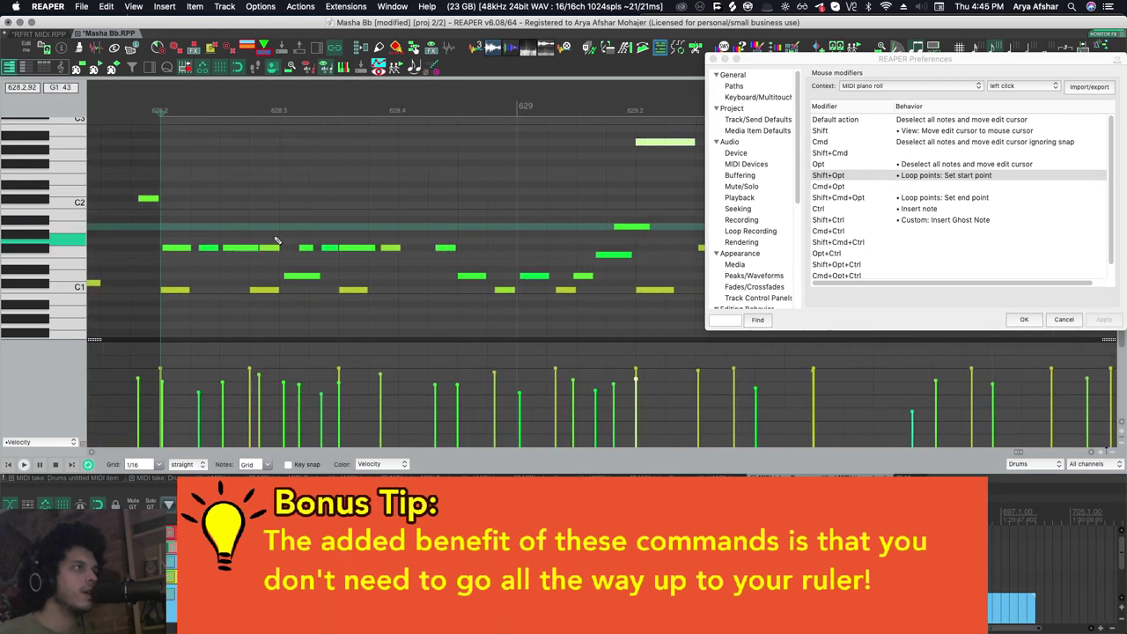
left_click(517, 229, "alt+shift+super")
key("space")
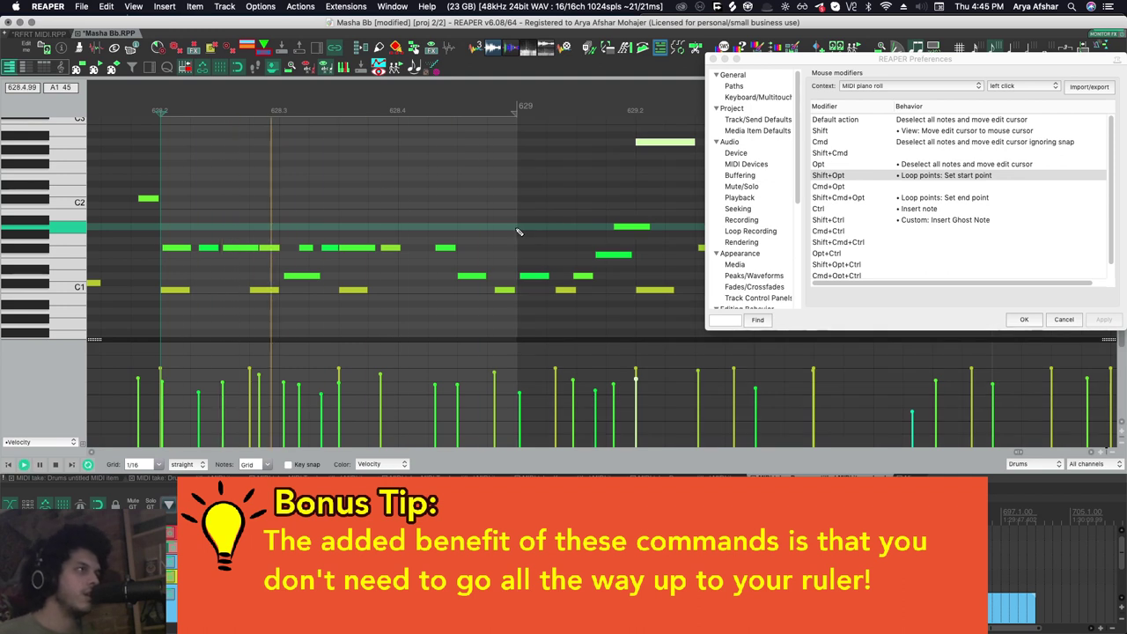
key("space")
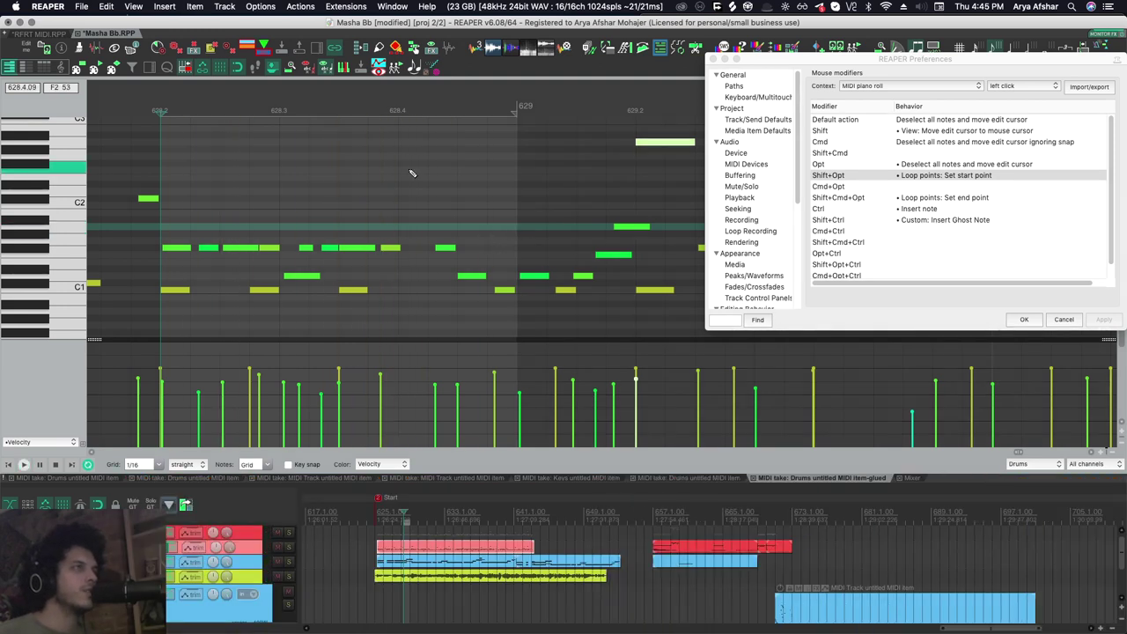
Try inserting an F2 note at 628.4 with the piano roll modifier, and undo it
left_click(409, 173, "ctrl")
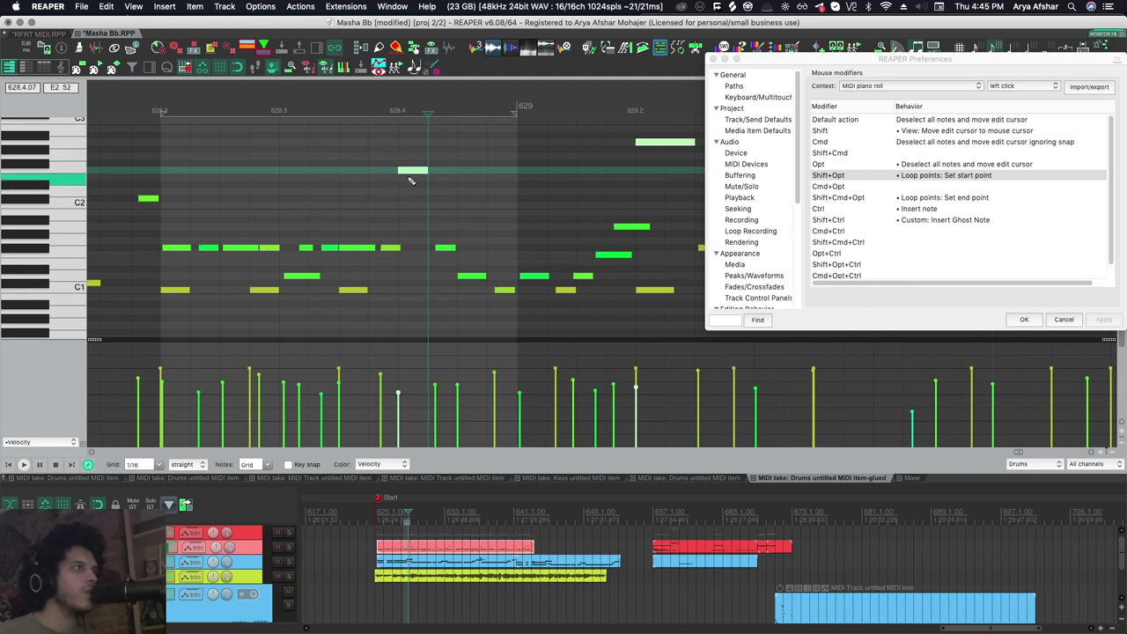
key("super+z")
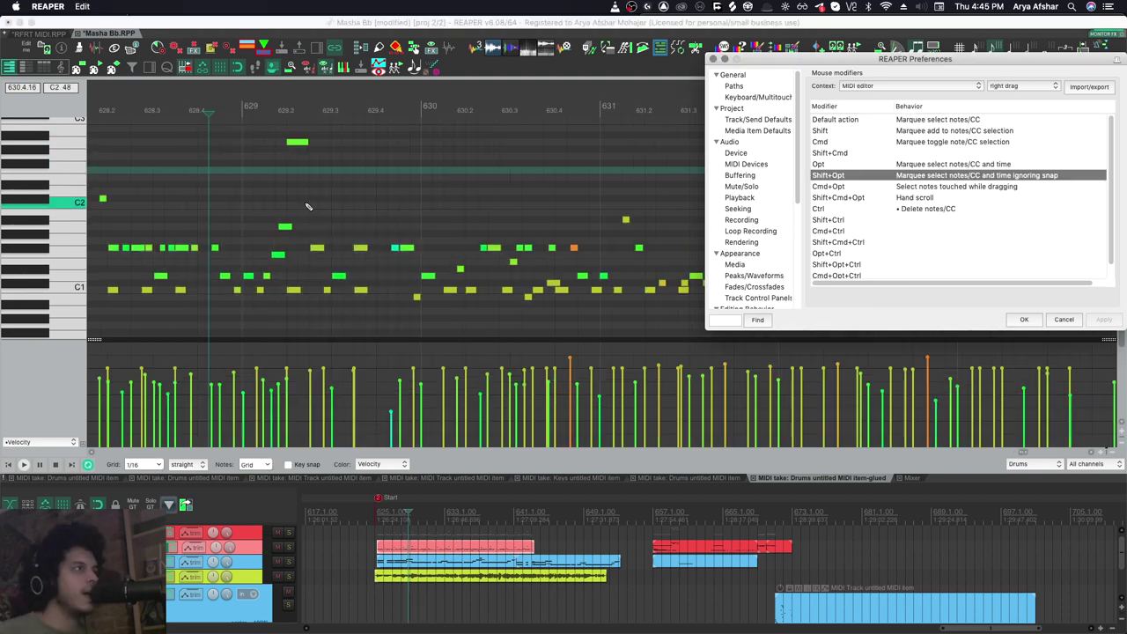
Marquee-select the glued Drums notes from about 625.3 to 627.1
scroll(308, 206, "left", 3)
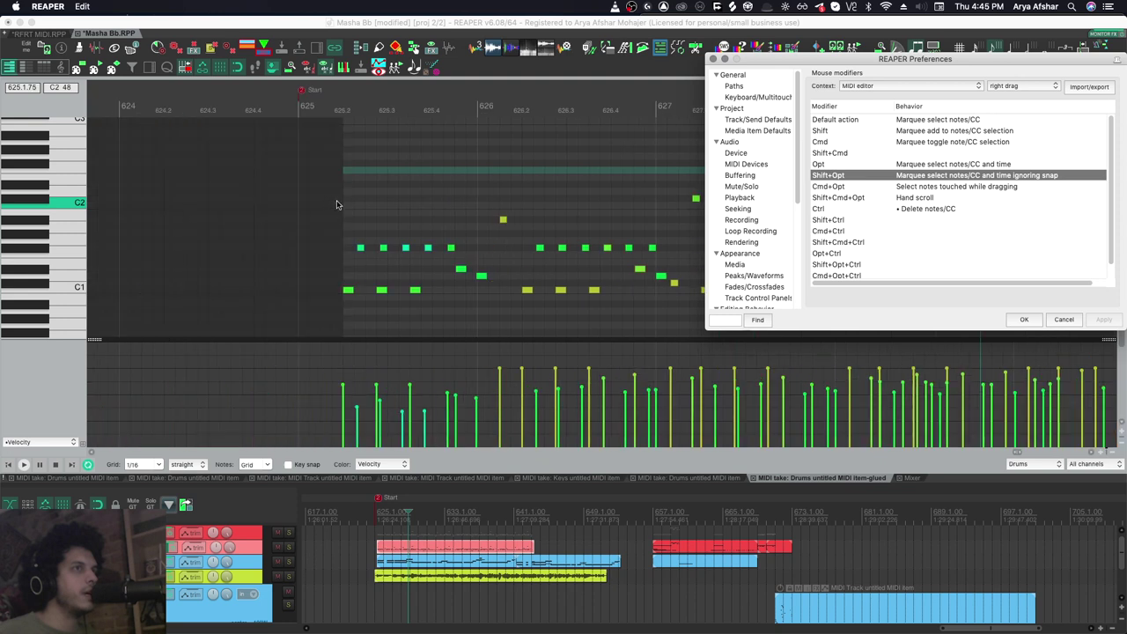
scroll(378, 187, "right", 2)
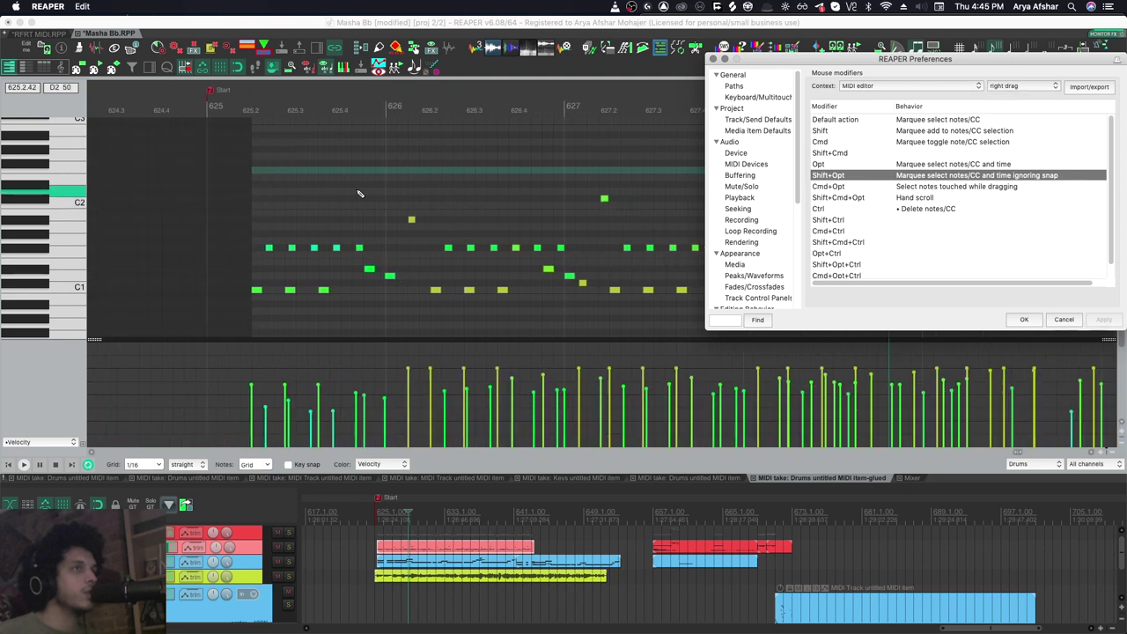
left_click_drag(268, 145, 602, 310)
scroll(528, 287, "up", 2)
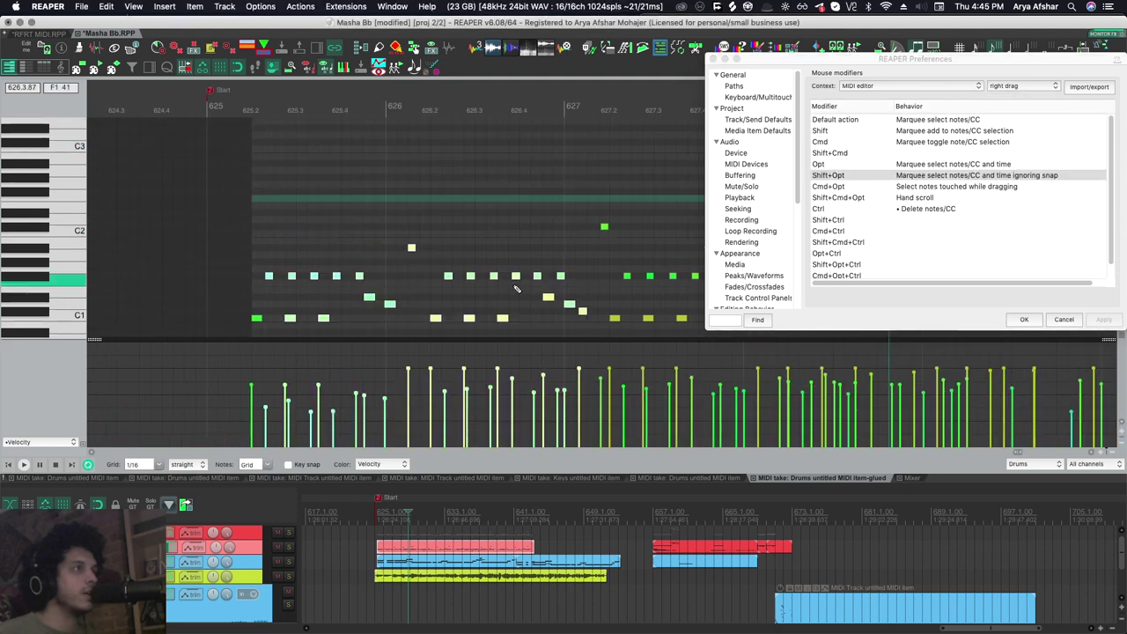
Select further groups of notes in the glued Drums take, around 629, 632 and 634, by sweeping through them
scroll(610, 322, "right", 5)
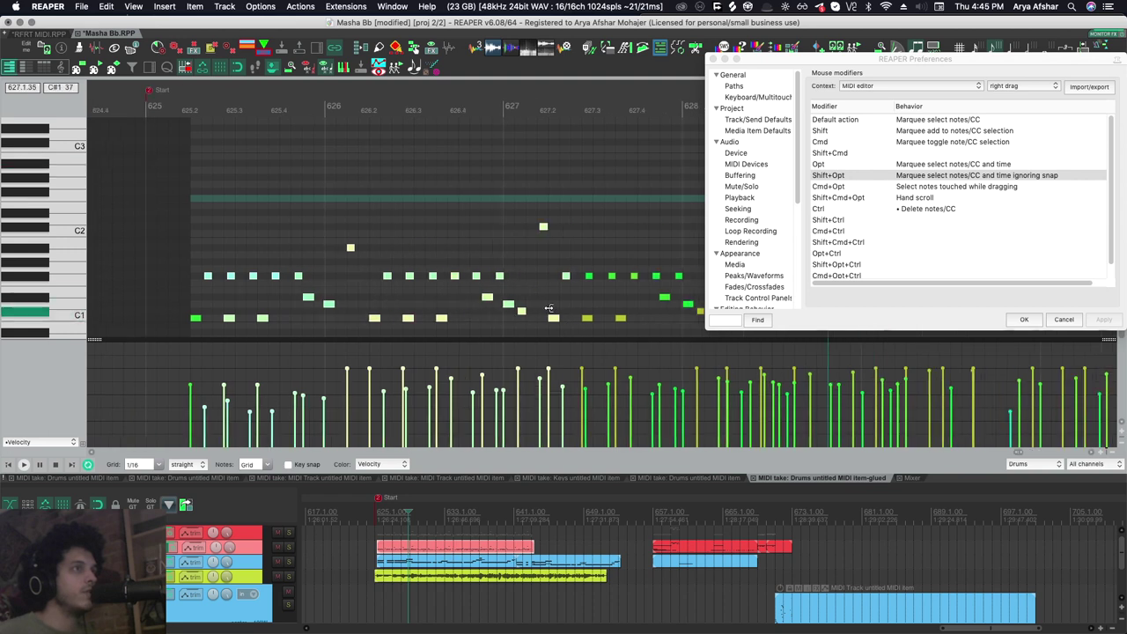
scroll(610, 322, "right", 8)
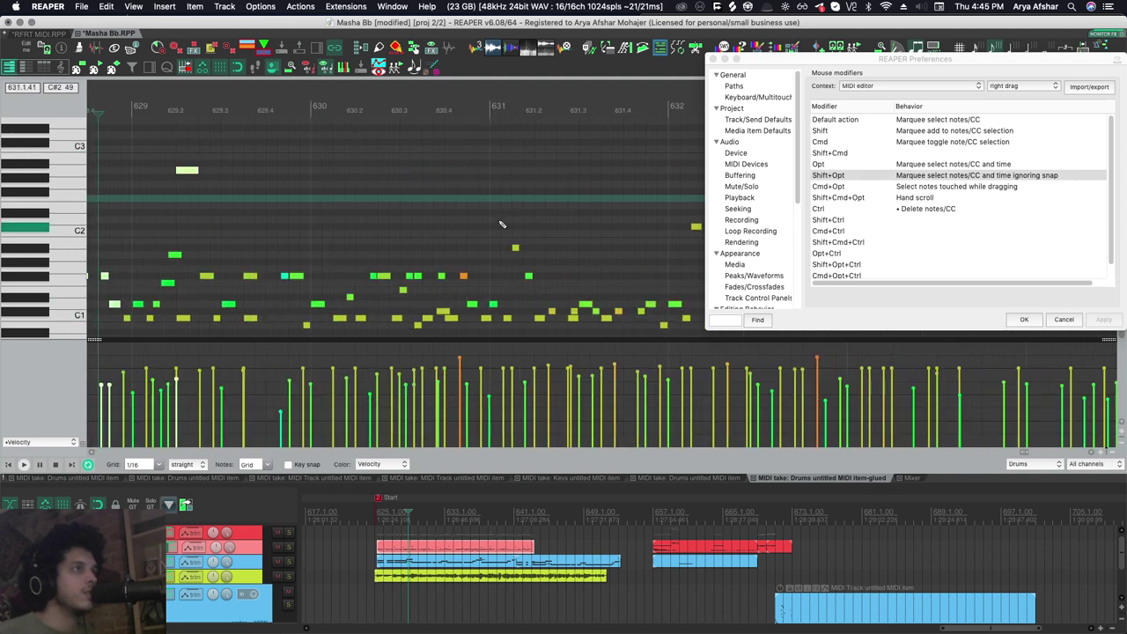
scroll(493, 264, "right", 12)
scroll(478, 212, "down", 1)
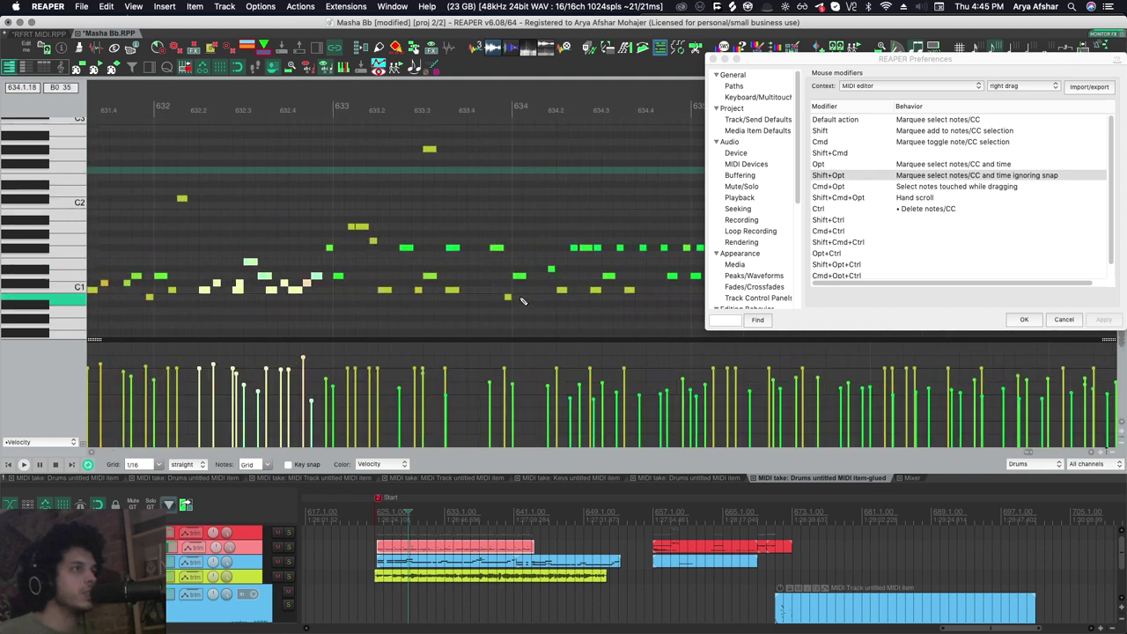
scroll(594, 296, "down", 5)
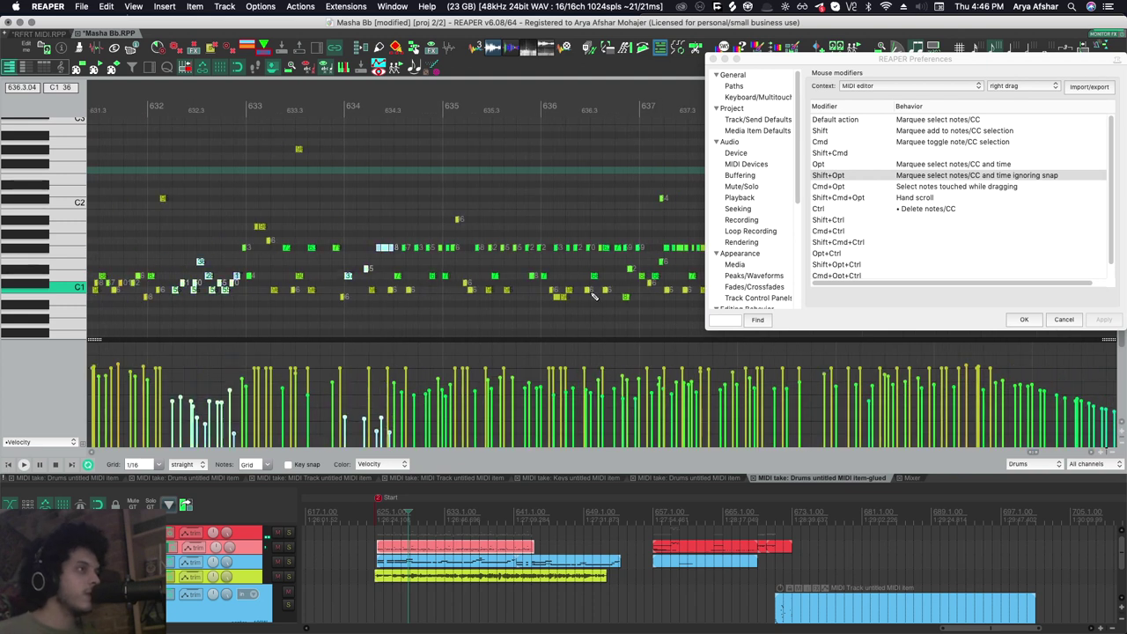
Erase the Mod Wheel curve of the glued Drums take, and marquee-select its notes and time from about 626 to 643
scroll(594, 299, "down", 2)
scroll(595, 308, "left", 8)
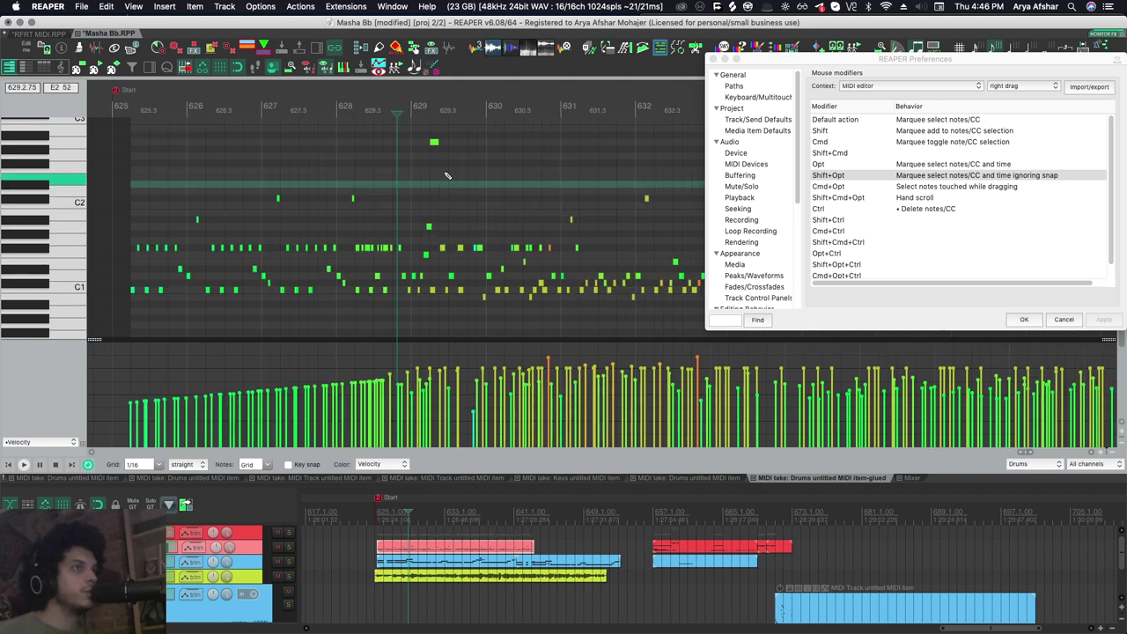
mouse_move(418, 165)
left_mouse_down()
mouse_move(382, 151)
mouse_move(403, 154)
mouse_move(413, 178)
left_mouse_up()
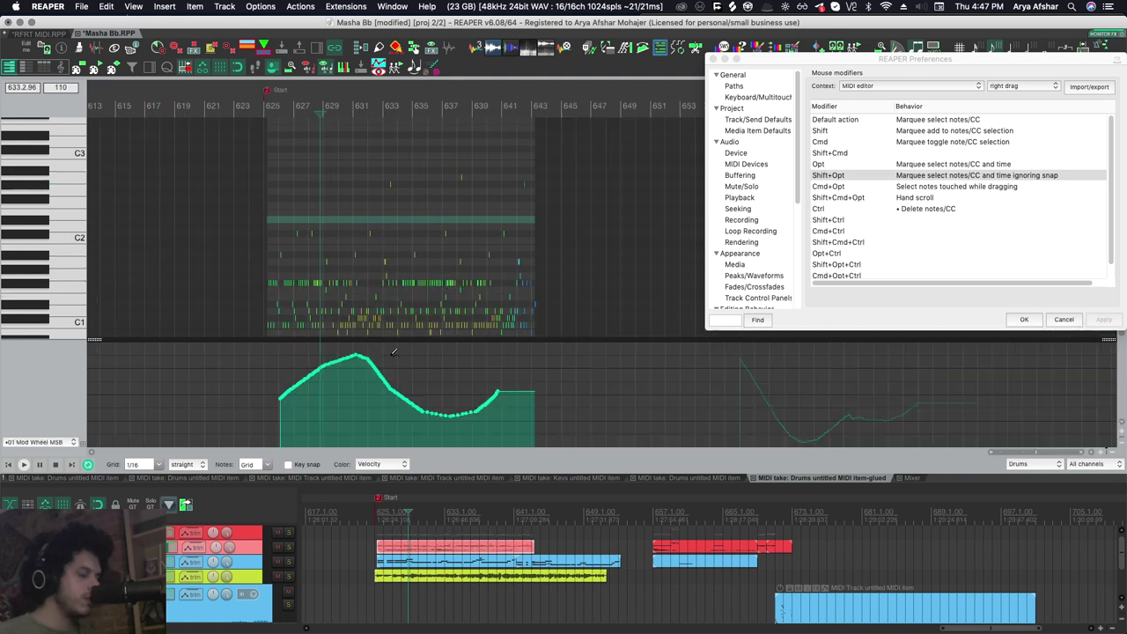
left_click_drag(495, 393, 250, 386)
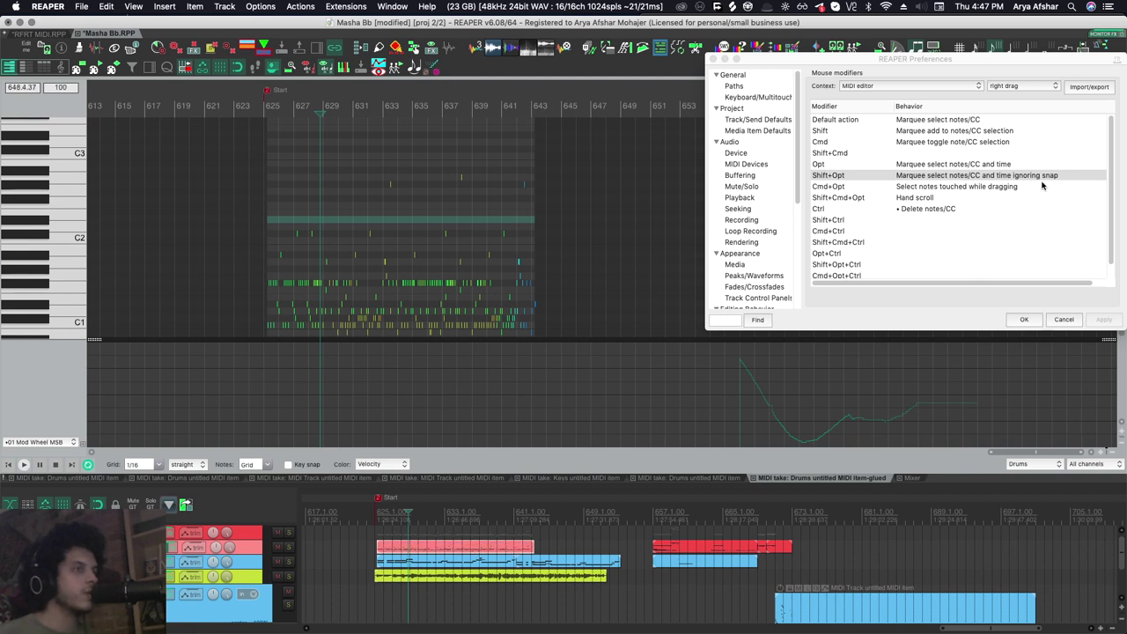
mouse_move(277, 162)
left_mouse_down()
mouse_move(405, 334)
mouse_move(535, 332)
mouse_move(509, 316)
left_mouse_up()
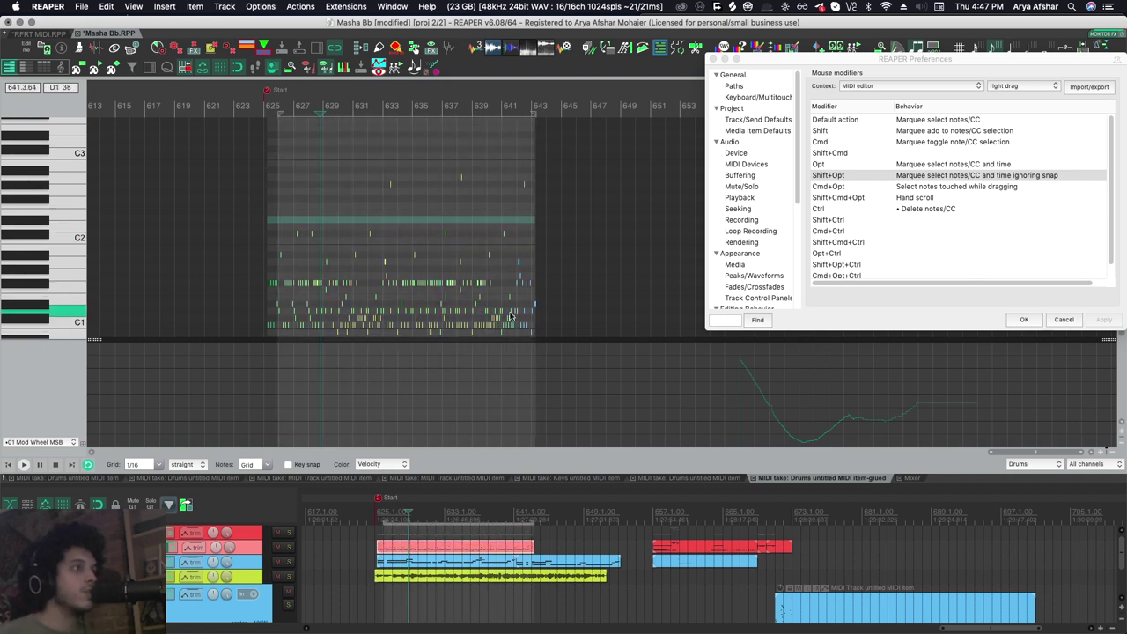
Open the Drums MIDI item starting at 657 for editing and set the mouse modifier context to MIDI note
left_click(669, 547)
left_click(885, 86)
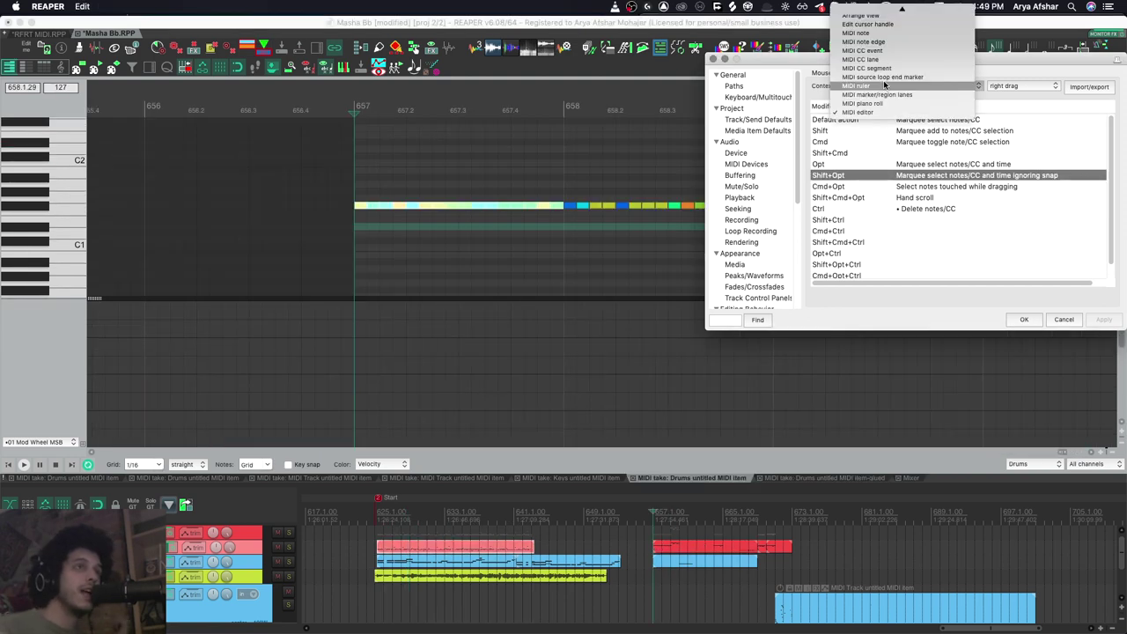
scroll(871, 61, "up", 2)
left_click(866, 51)
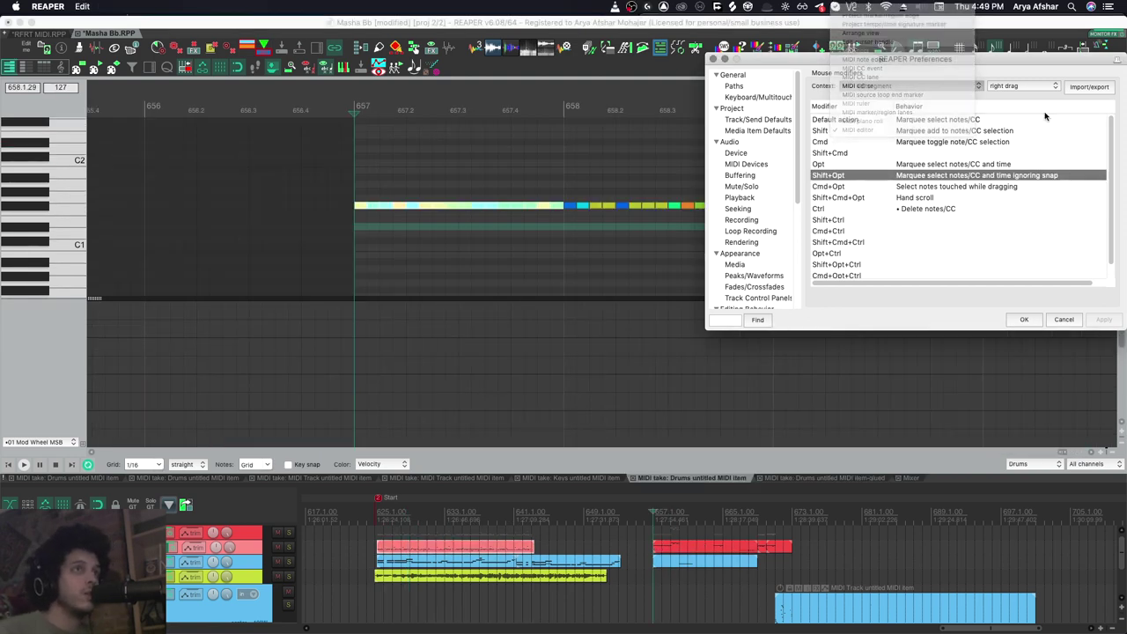
Examine the MIDI note right drag modifiers, including the Shift+Cmd and Ctrl entries
left_click(1019, 87)
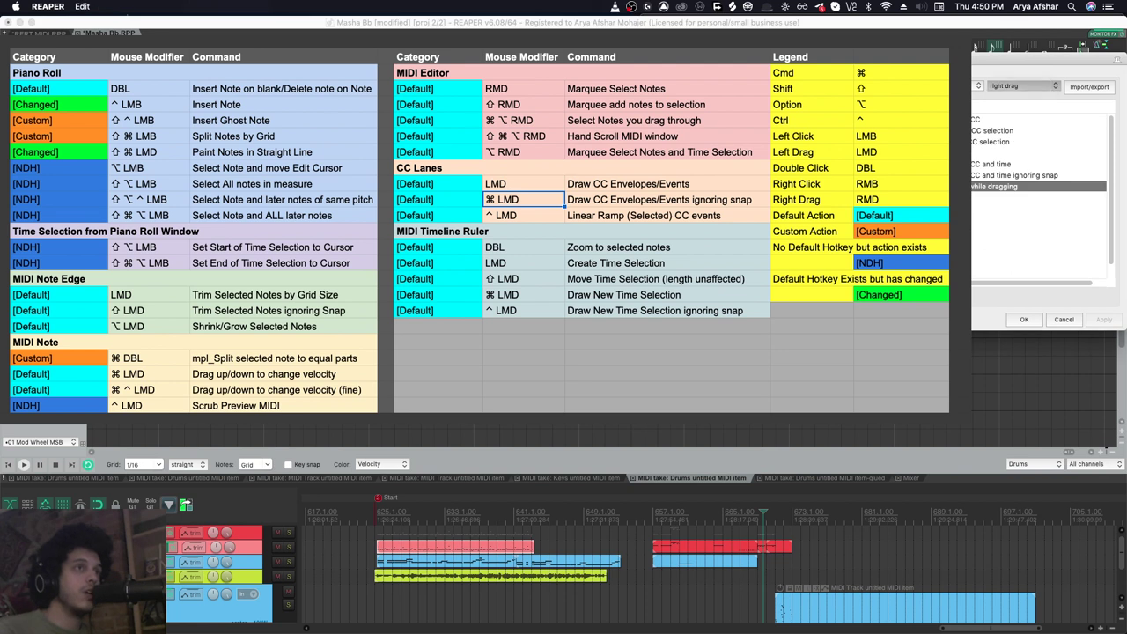
left_click(933, 153)
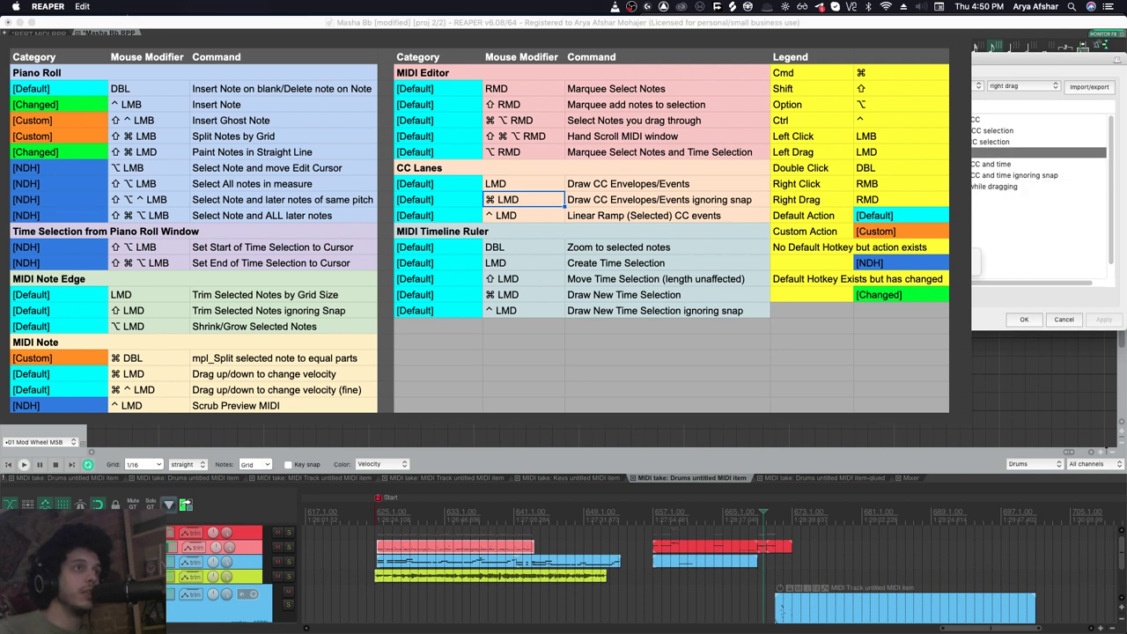
left_click(933, 209)
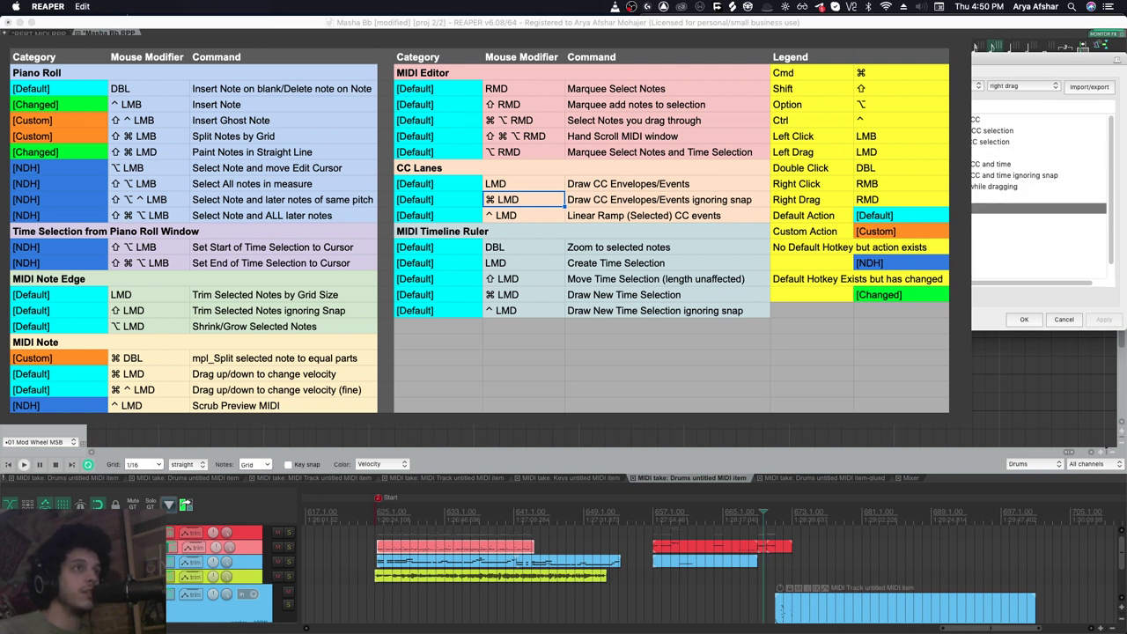
Show the MIDI note left drag modifiers and examine the behaviors offered for Shift+Cmd+Ctrl
left_click(1013, 87)
left_click(1012, 74)
double_click(906, 243)
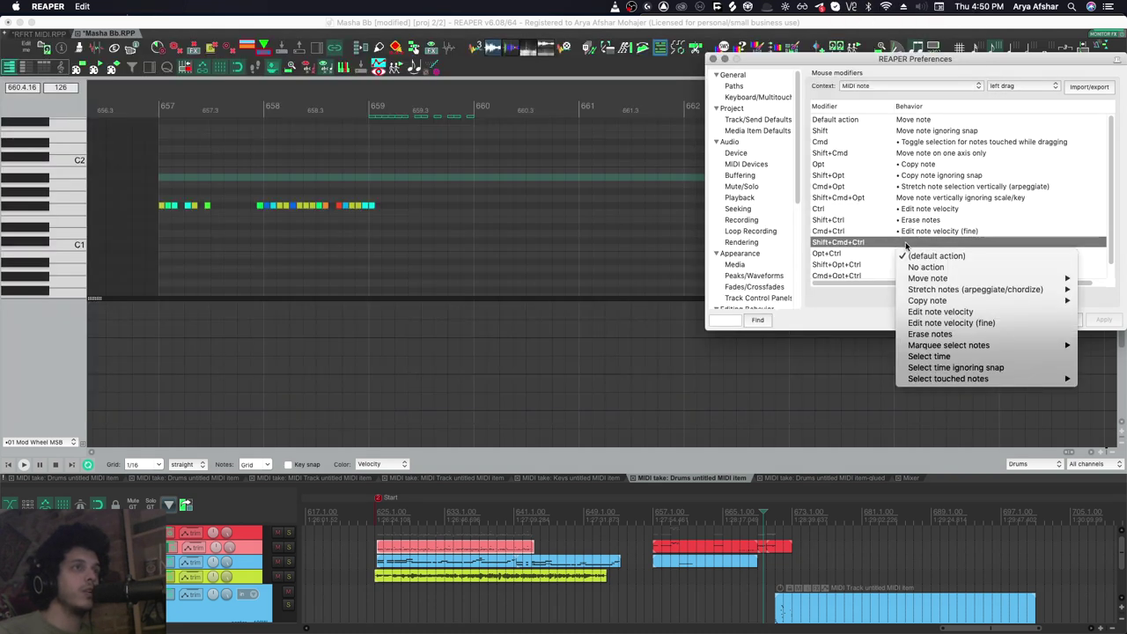
left_click(921, 231)
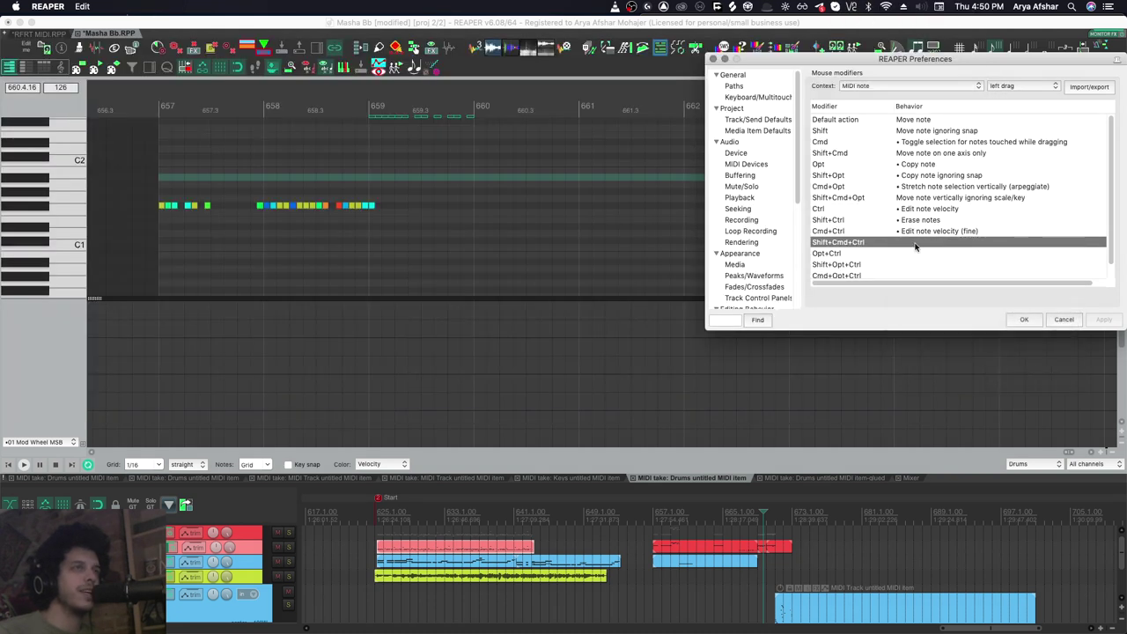
left_click(920, 244)
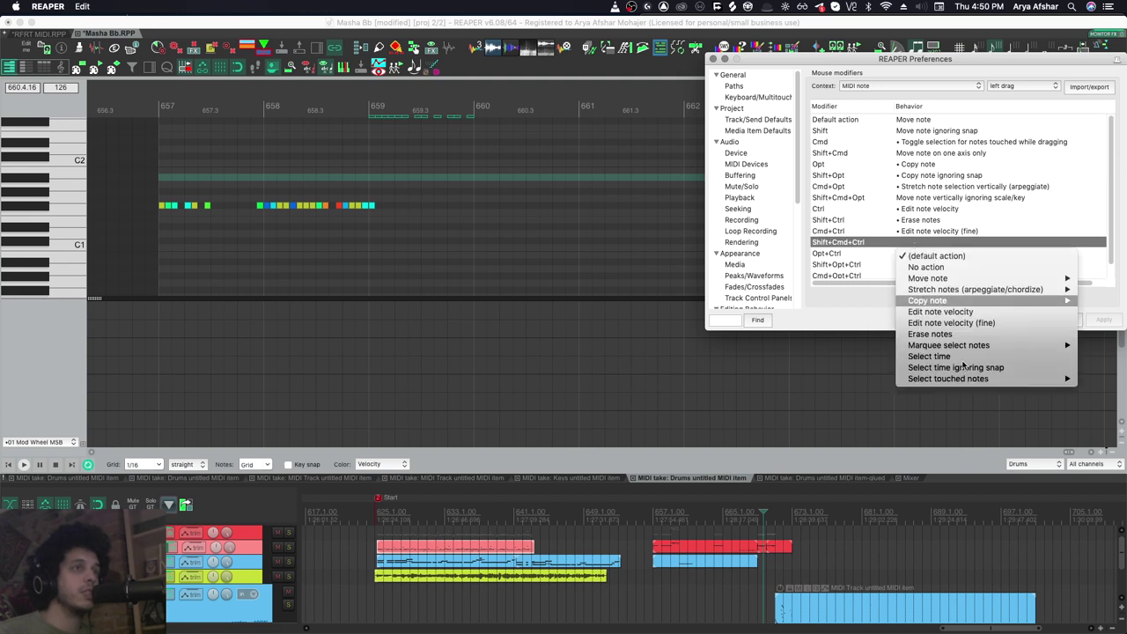
mouse_move(956, 291)
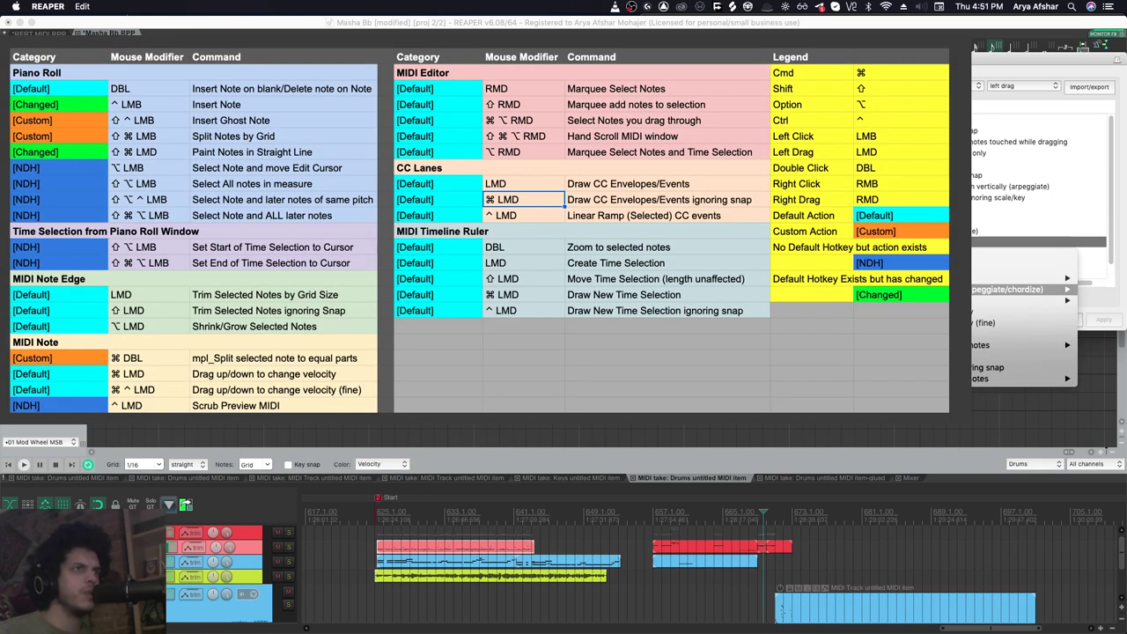